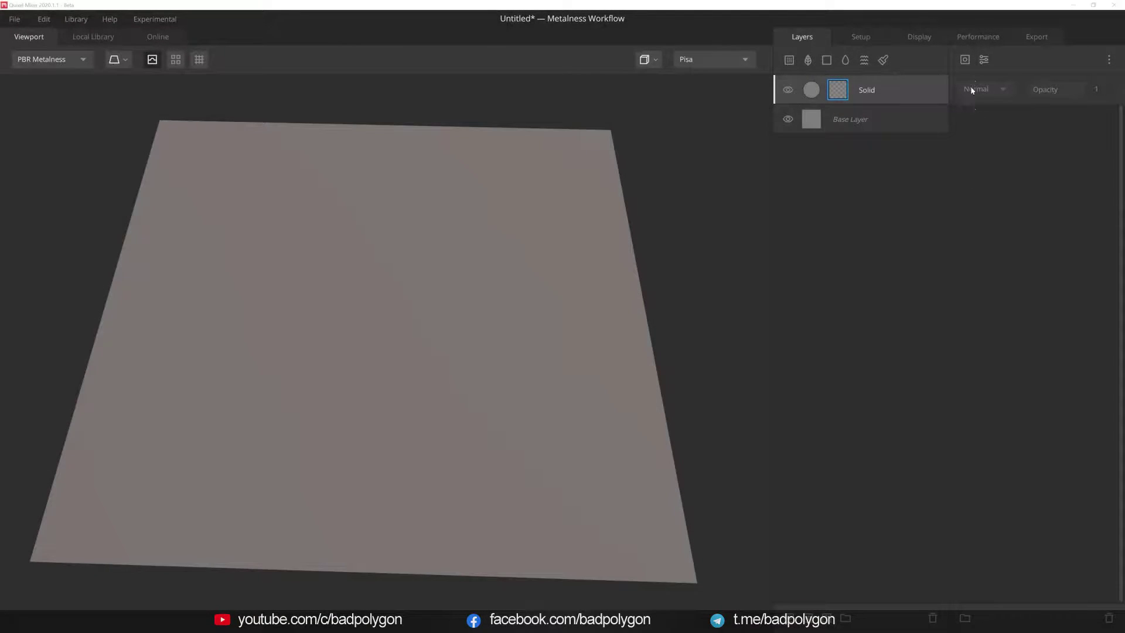
Step: Add a Pattern mask component, try Gradient, Checker and Circle, and settle on Square
{"action": "left_click", "coordinate": [965, 60]}
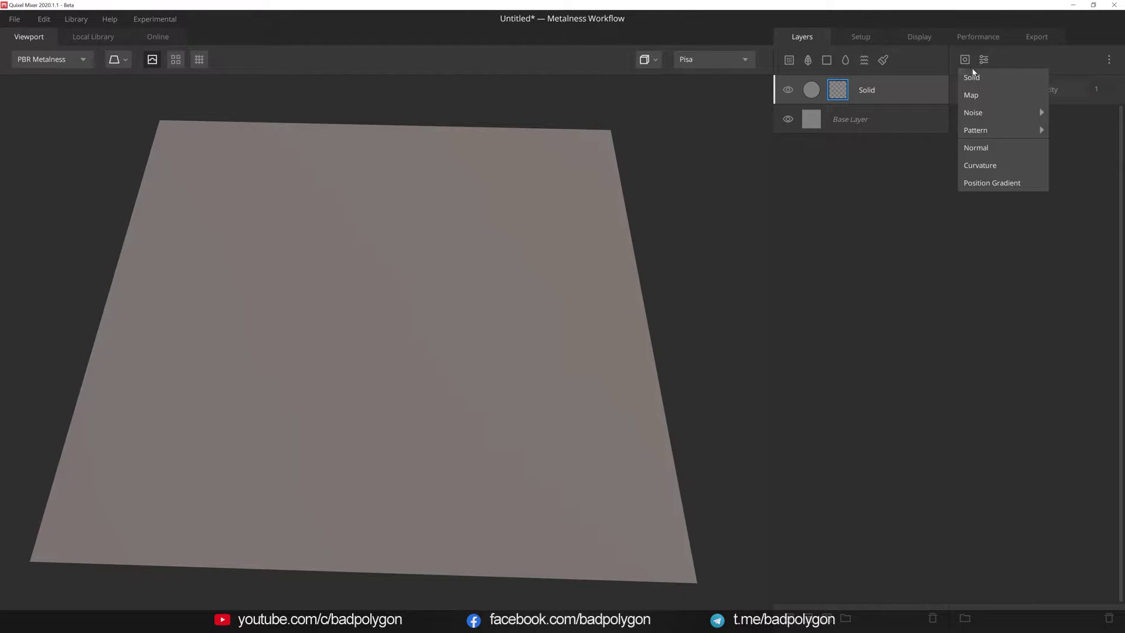
{"action": "mouse_move", "coordinate": [976, 130]}
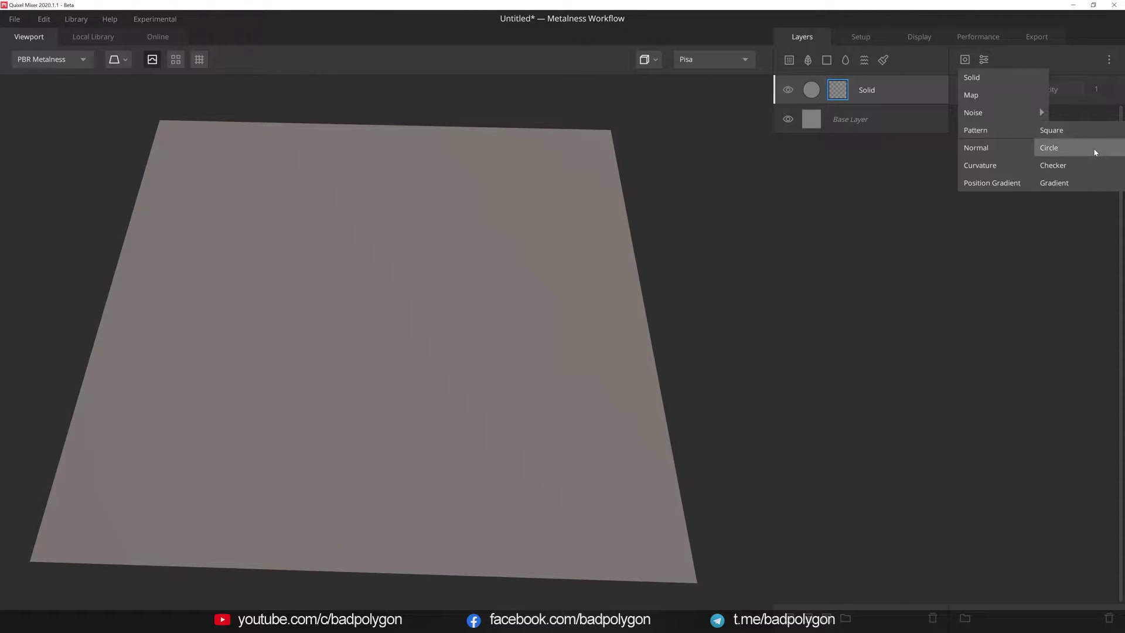
{"action": "left_click", "coordinate": [1089, 187]}
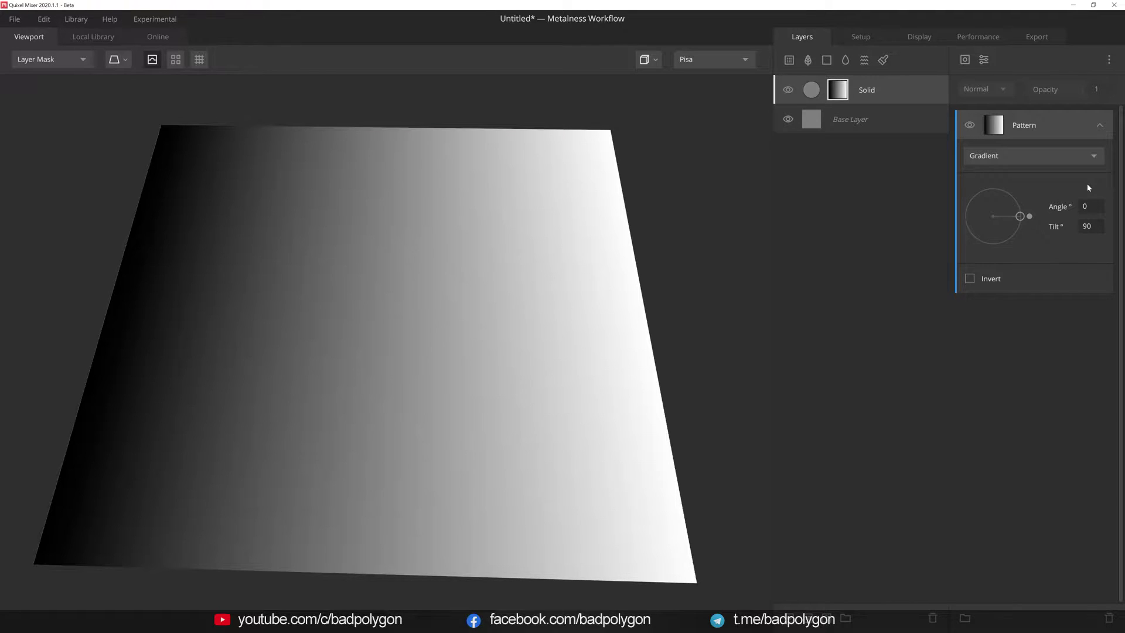
{"action": "left_click", "coordinate": [1075, 157]}
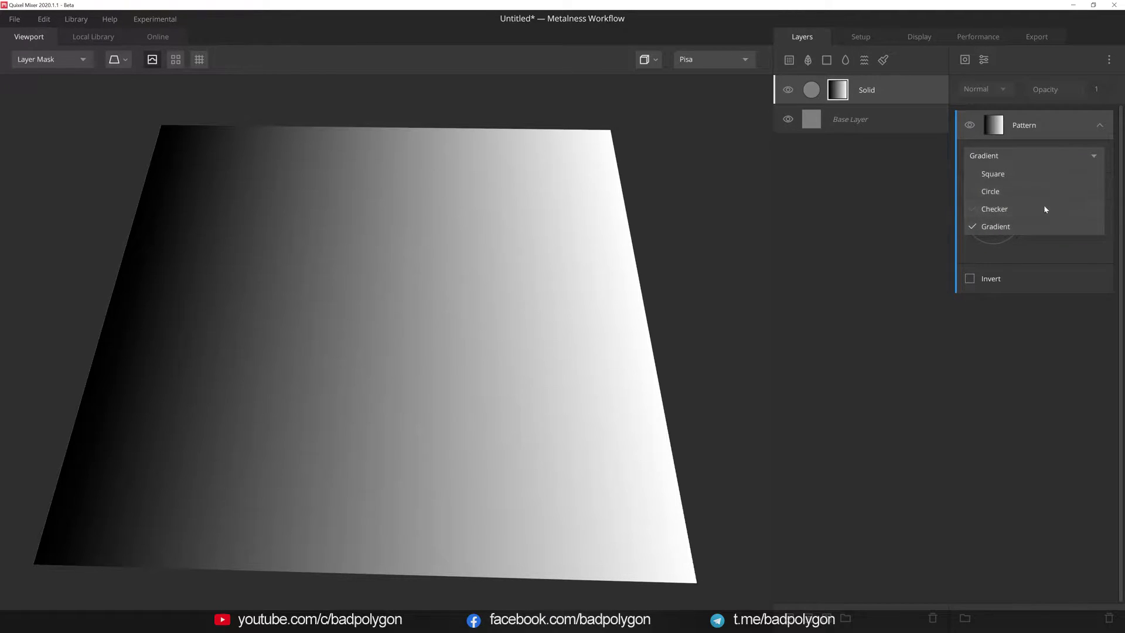
{"action": "left_click", "coordinate": [1043, 206]}
{"action": "left_click", "coordinate": [1049, 155]}
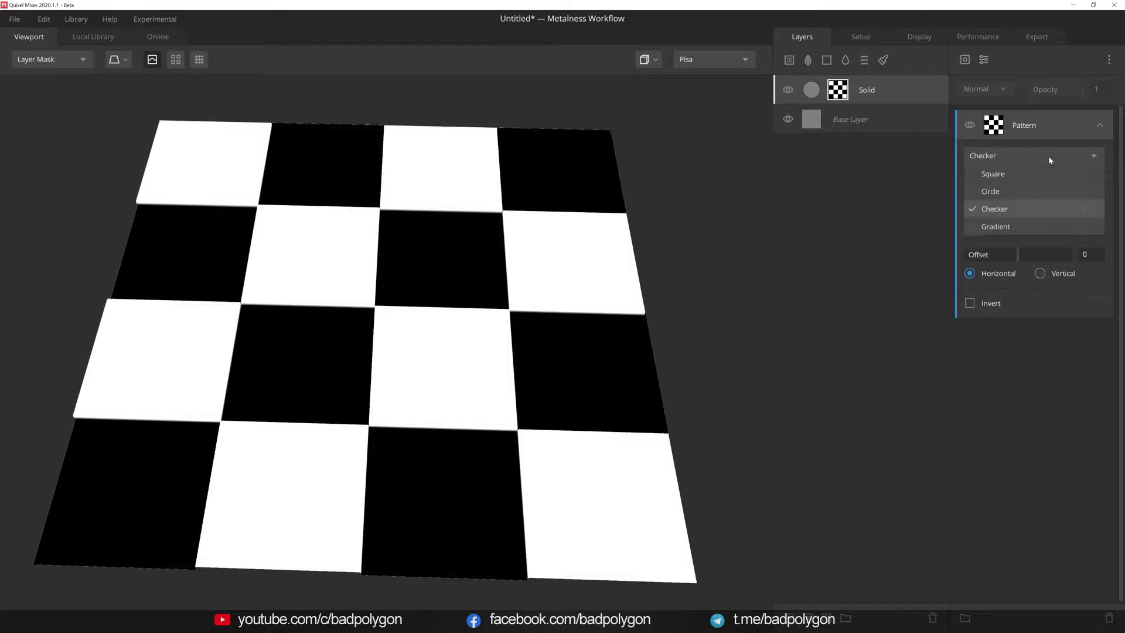
{"action": "left_click", "coordinate": [1039, 191]}
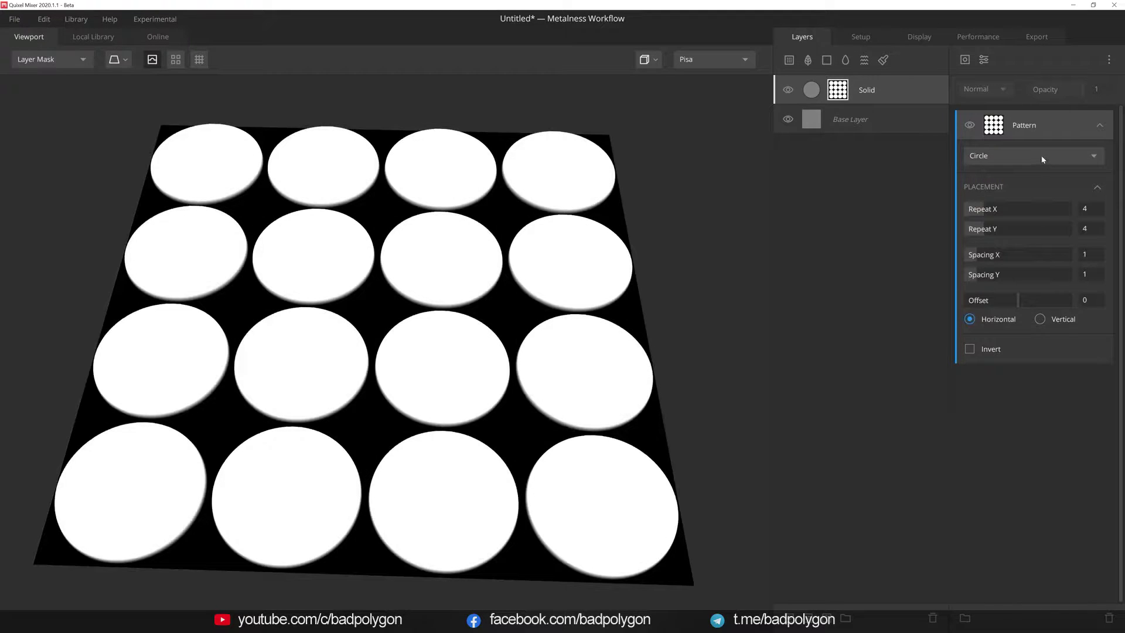
{"action": "left_click", "coordinate": [1042, 159]}
{"action": "left_click", "coordinate": [1031, 173]}
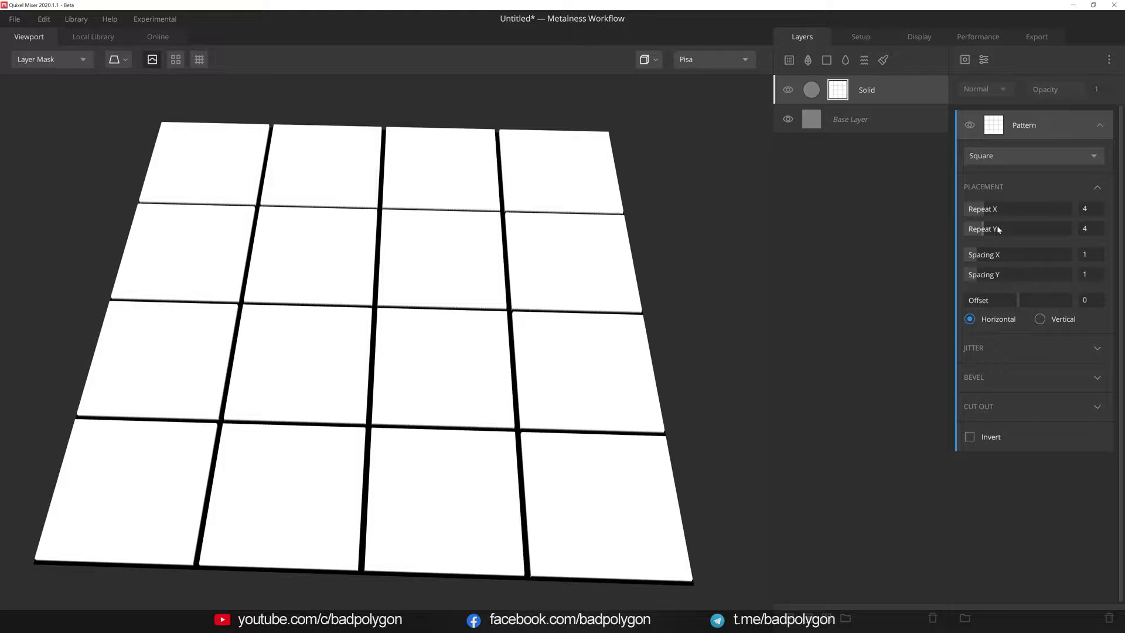
Step: Size the tile grid to Repeat X 4, Repeat Y 8, Spacing 1, with alternate rows staggered
{"action": "left_click", "coordinate": [993, 209]}
{"action": "left_click_drag", "start_coordinate": [993, 209], "coordinate": [999, 228]}
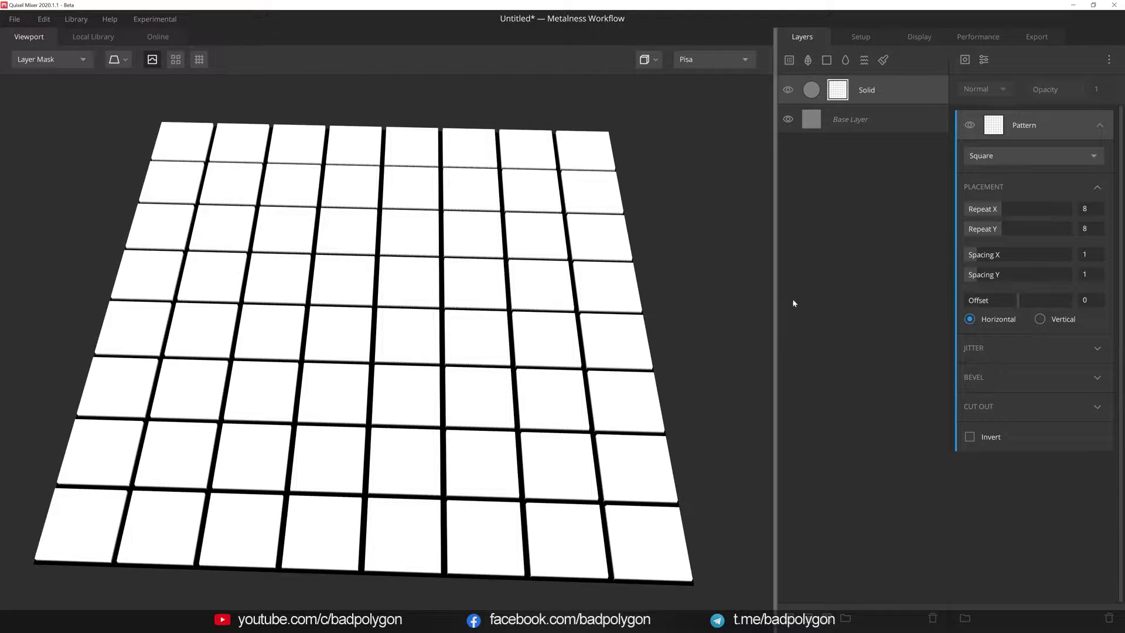
{"action": "left_click_drag", "start_coordinate": [1004, 208], "coordinate": [985, 209]}
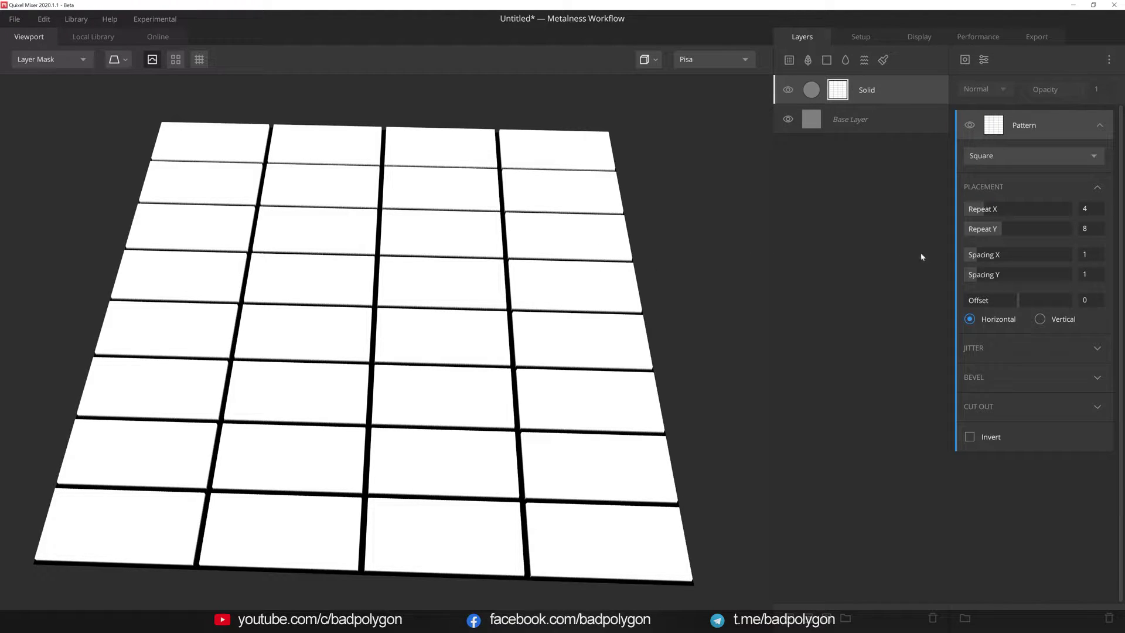
{"action": "mouse_move", "coordinate": [977, 256]}
{"action": "left_mouse_down"}
{"action": "mouse_move", "coordinate": [1049, 255]}
{"action": "mouse_move", "coordinate": [976, 256]}
{"action": "mouse_move", "coordinate": [1030, 257]}
{"action": "mouse_move", "coordinate": [976, 257]}
{"action": "mouse_move", "coordinate": [1022, 278]}
{"action": "mouse_move", "coordinate": [977, 274]}
{"action": "left_mouse_up"}
{"action": "left_click_drag", "start_coordinate": [998, 229], "coordinate": [1079, 232]}
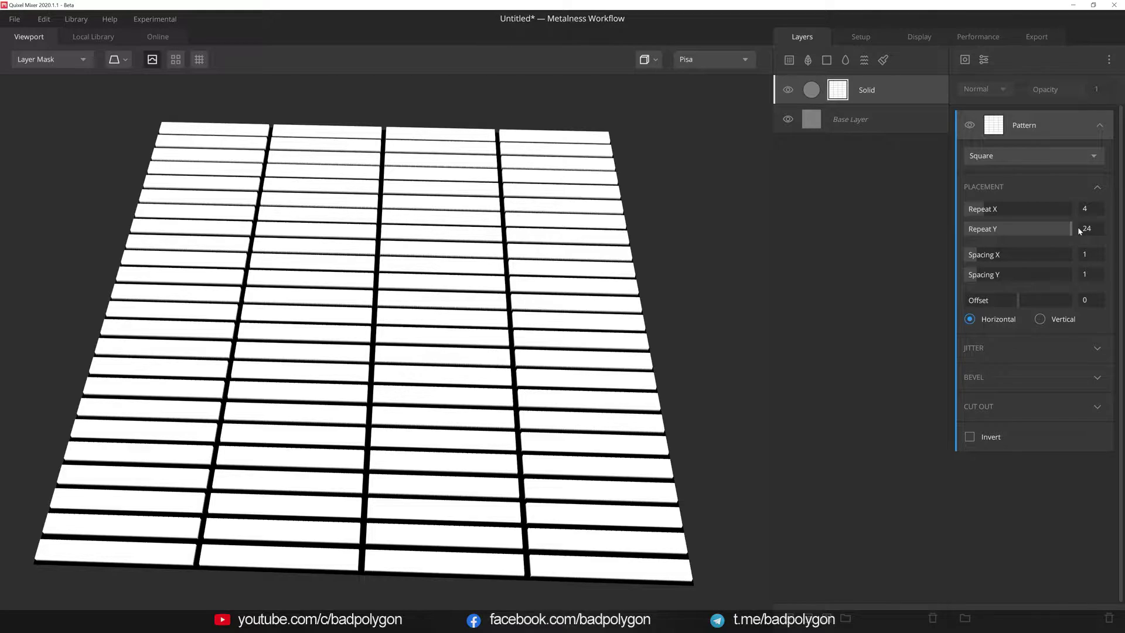
{"action": "mouse_move", "coordinate": [1050, 225]}
{"action": "left_mouse_down"}
{"action": "mouse_move", "coordinate": [1080, 230]}
{"action": "mouse_move", "coordinate": [983, 228]}
{"action": "left_mouse_up"}
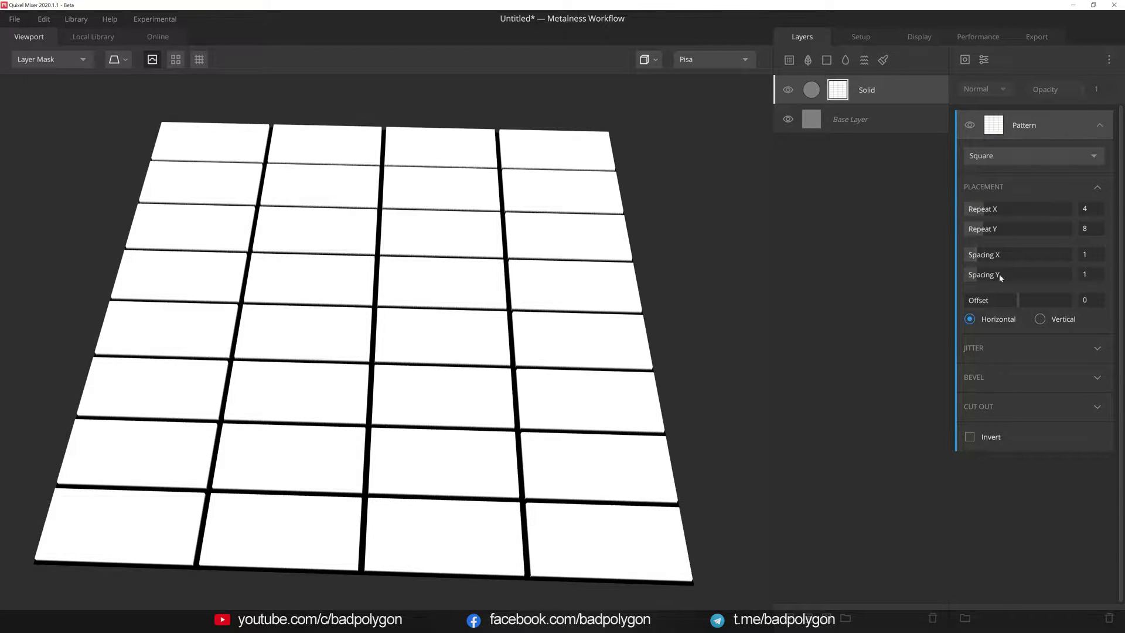
{"action": "mouse_move", "coordinate": [1018, 300]}
{"action": "left_mouse_down"}
{"action": "mouse_move", "coordinate": [1055, 305]}
{"action": "mouse_move", "coordinate": [996, 303]}
{"action": "mouse_move", "coordinate": [1045, 305]}
{"action": "left_mouse_up"}
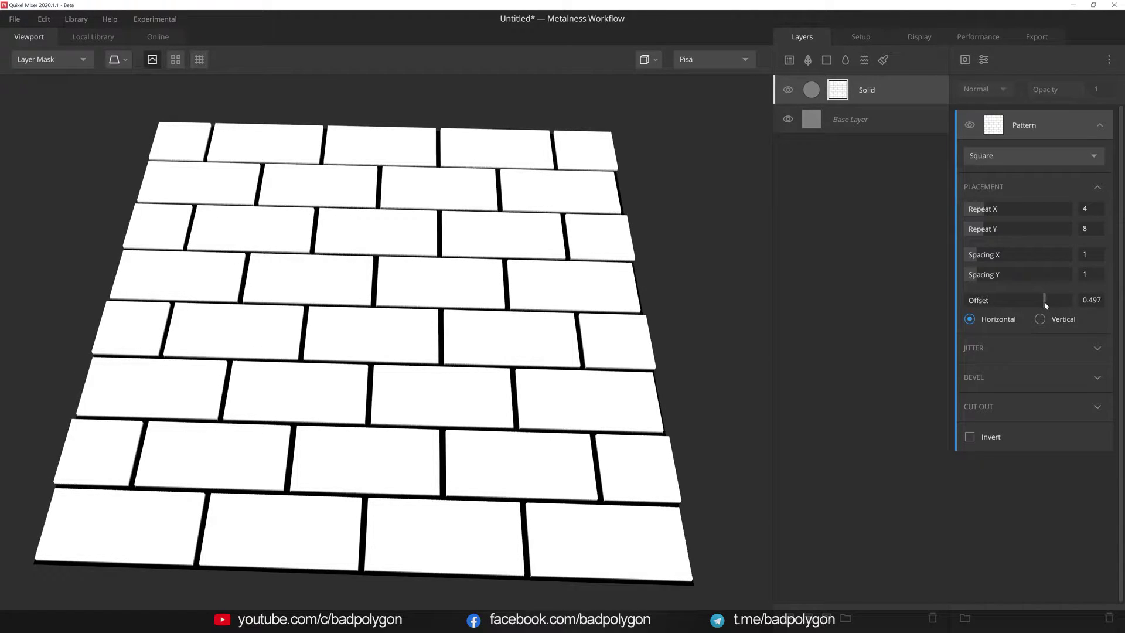
Step: Try a vertical brick offset, go back to horizontal, and expand the Jitter options
{"action": "left_click", "coordinate": [1041, 319]}
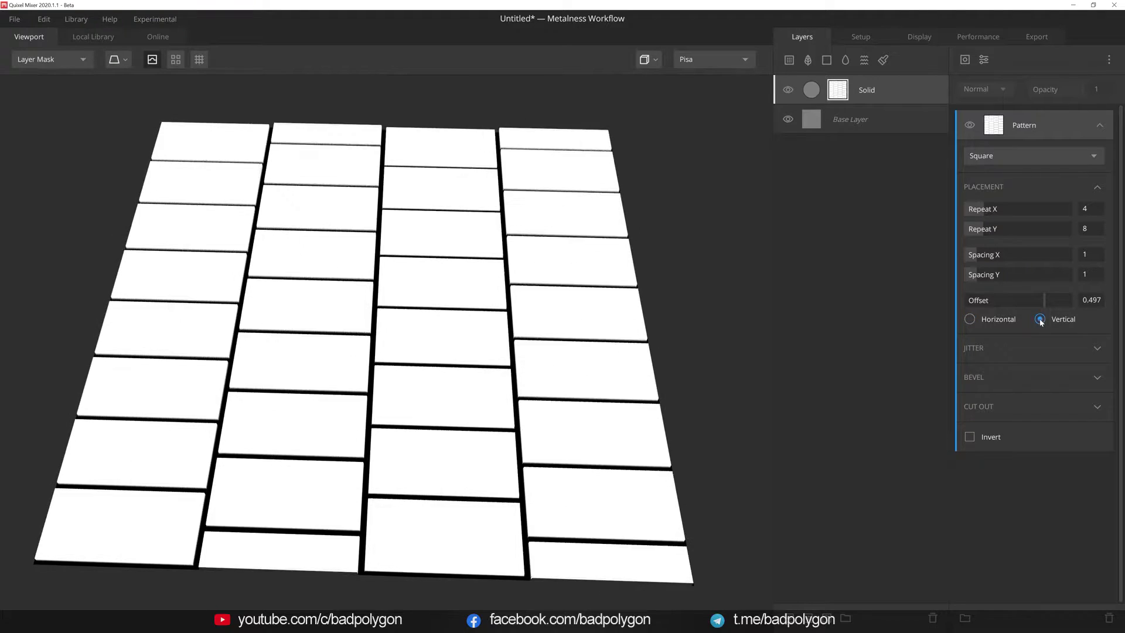
{"action": "left_click", "coordinate": [969, 320]}
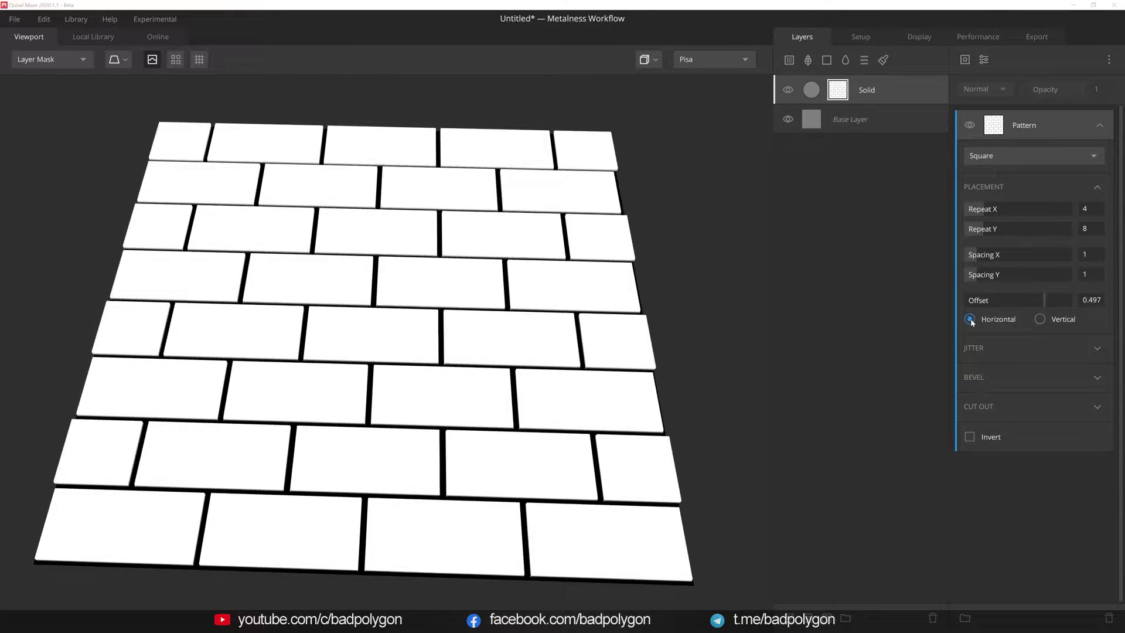
{"action": "left_click", "coordinate": [1098, 348]}
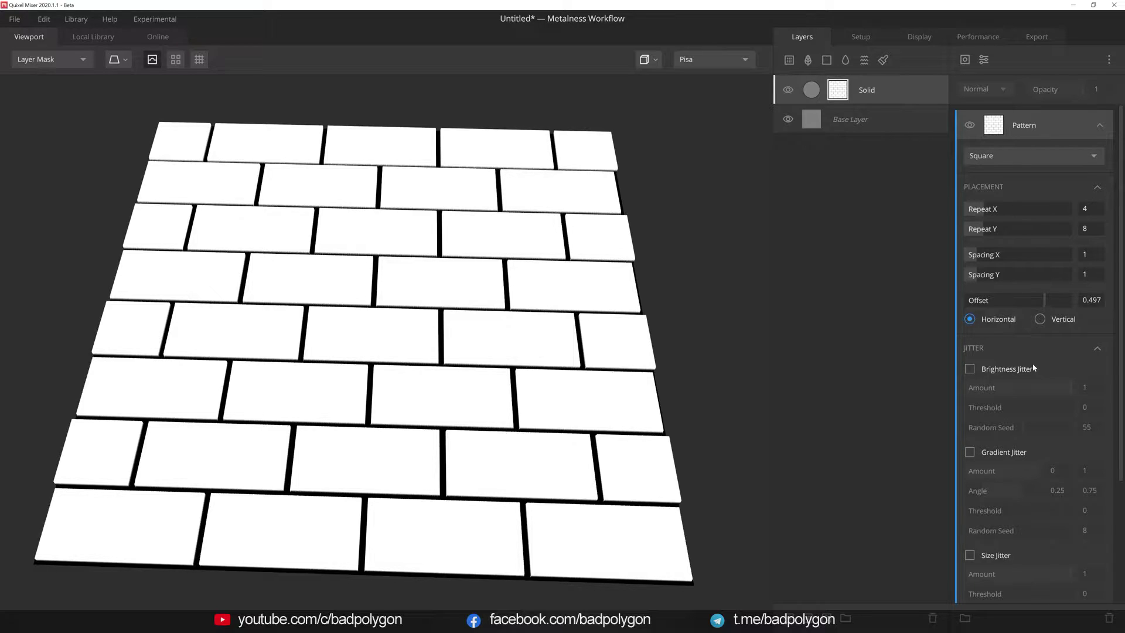
Step: Enable Brightness Jitter with an amount of 0.74
{"action": "left_click", "coordinate": [969, 369]}
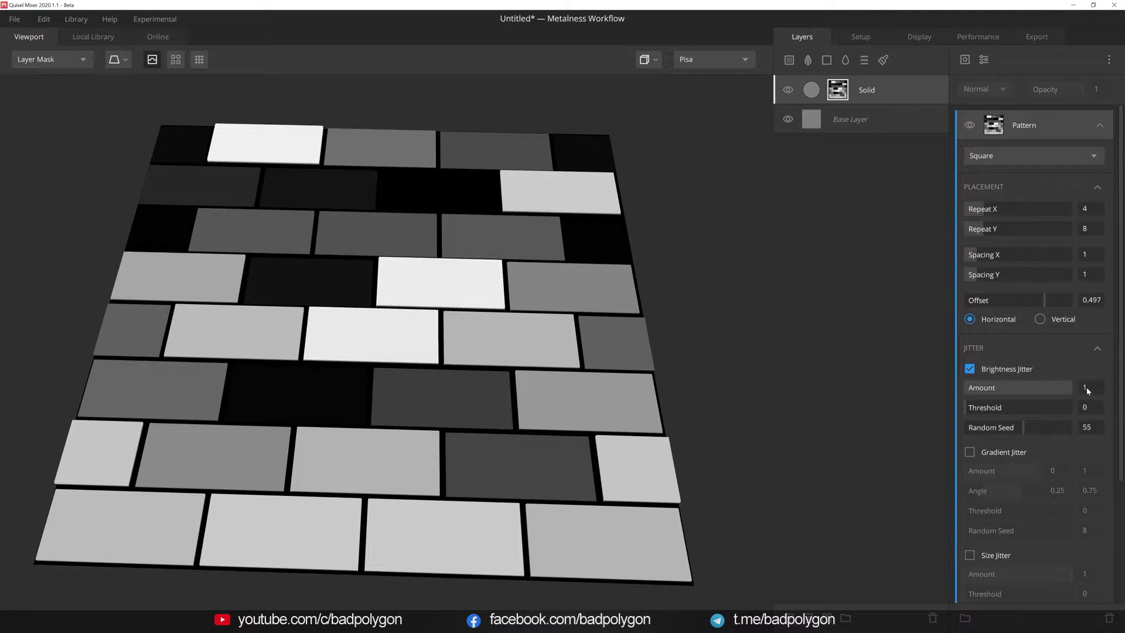
{"action": "left_click_drag", "start_coordinate": [1072, 391], "coordinate": [1000, 390]}
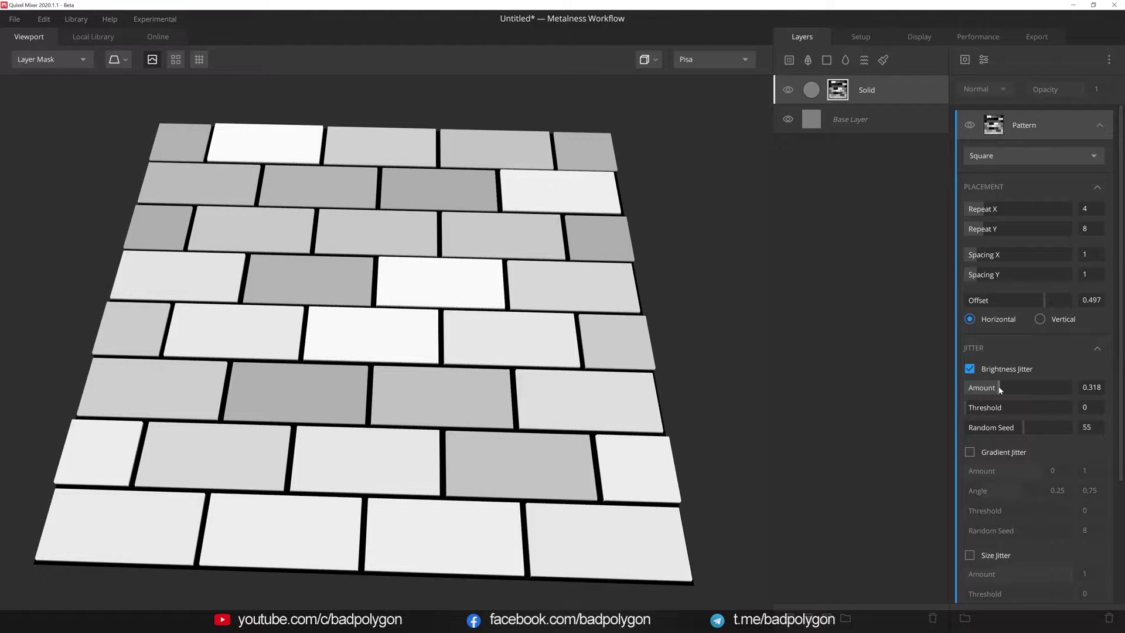
{"action": "left_click_drag", "start_coordinate": [1001, 389], "coordinate": [1044, 391]}
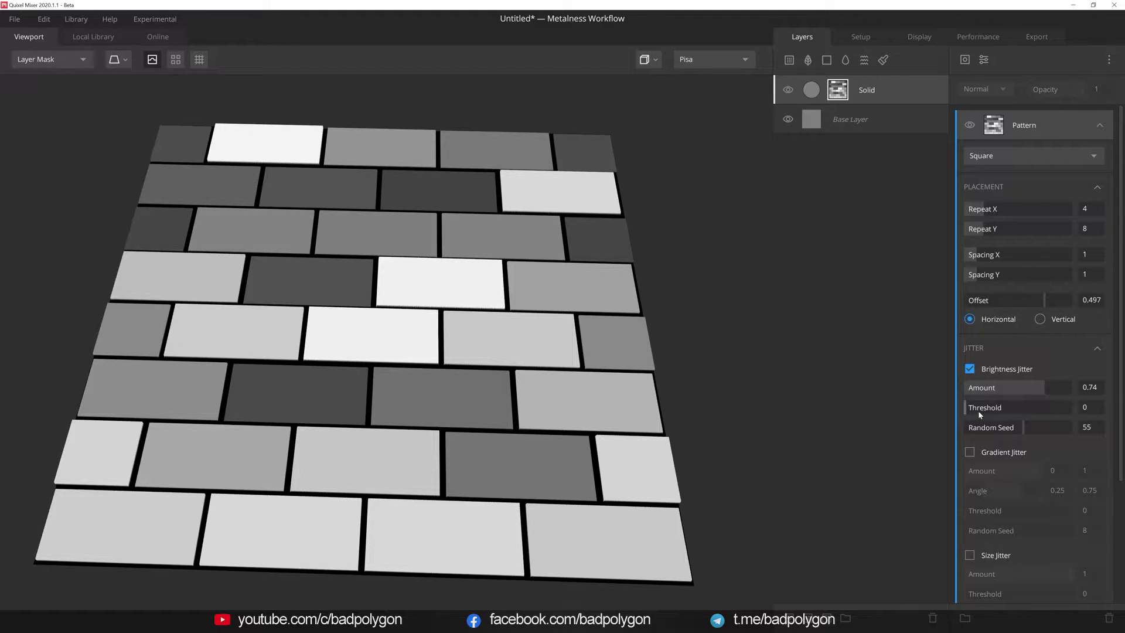
Step: Set the brightness jitter threshold to 0.185 and reshuffle the random seed to about 47.5
{"action": "left_click_drag", "start_coordinate": [978, 411], "coordinate": [1082, 410]}
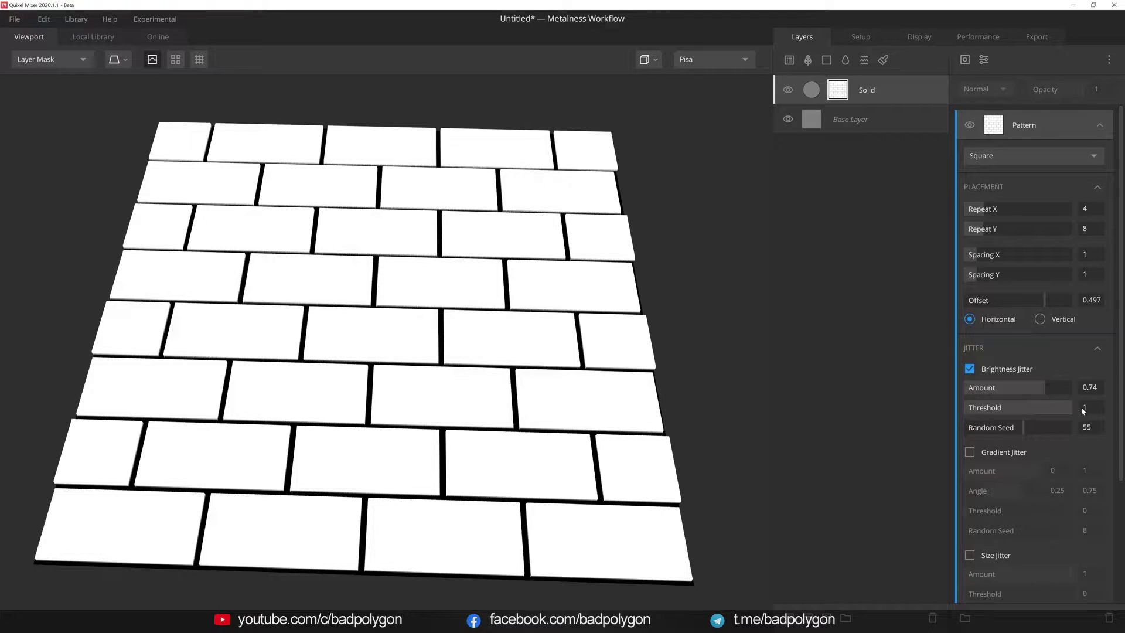
{"action": "left_click", "coordinate": [976, 370]}
{"action": "left_click", "coordinate": [974, 369]}
{"action": "left_click", "coordinate": [972, 370]}
{"action": "left_click_drag", "start_coordinate": [1070, 410], "coordinate": [1063, 410]}
{"action": "left_click_drag", "start_coordinate": [1037, 407], "coordinate": [985, 405]}
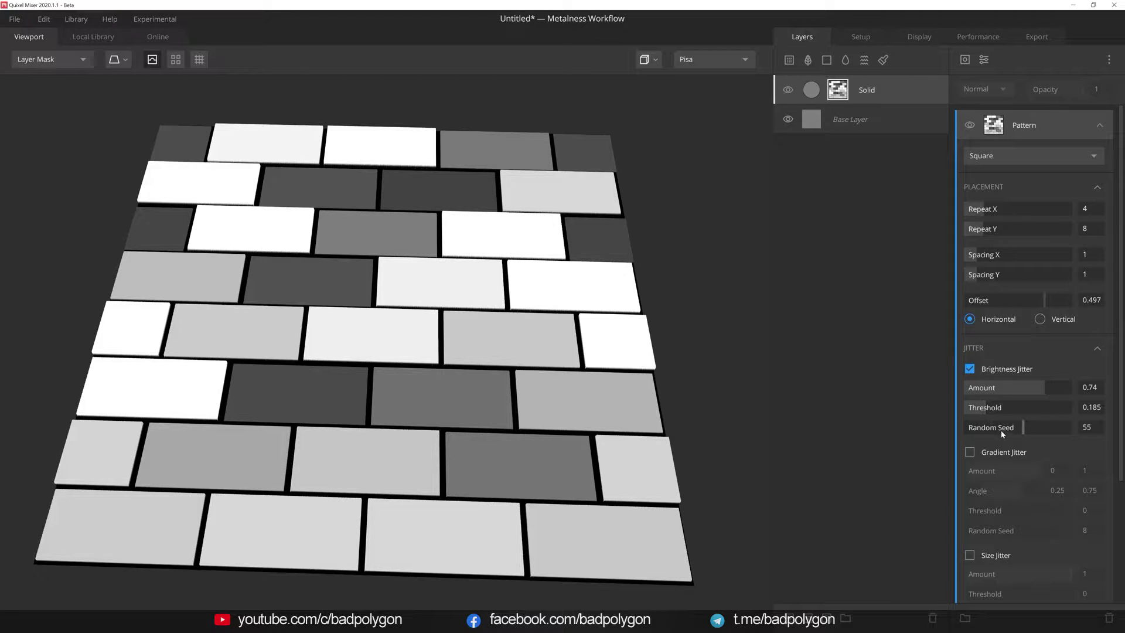
{"action": "mouse_move", "coordinate": [1024, 433]}
{"action": "left_mouse_down"}
{"action": "mouse_move", "coordinate": [989, 430]}
{"action": "mouse_move", "coordinate": [1015, 429]}
{"action": "left_mouse_up"}
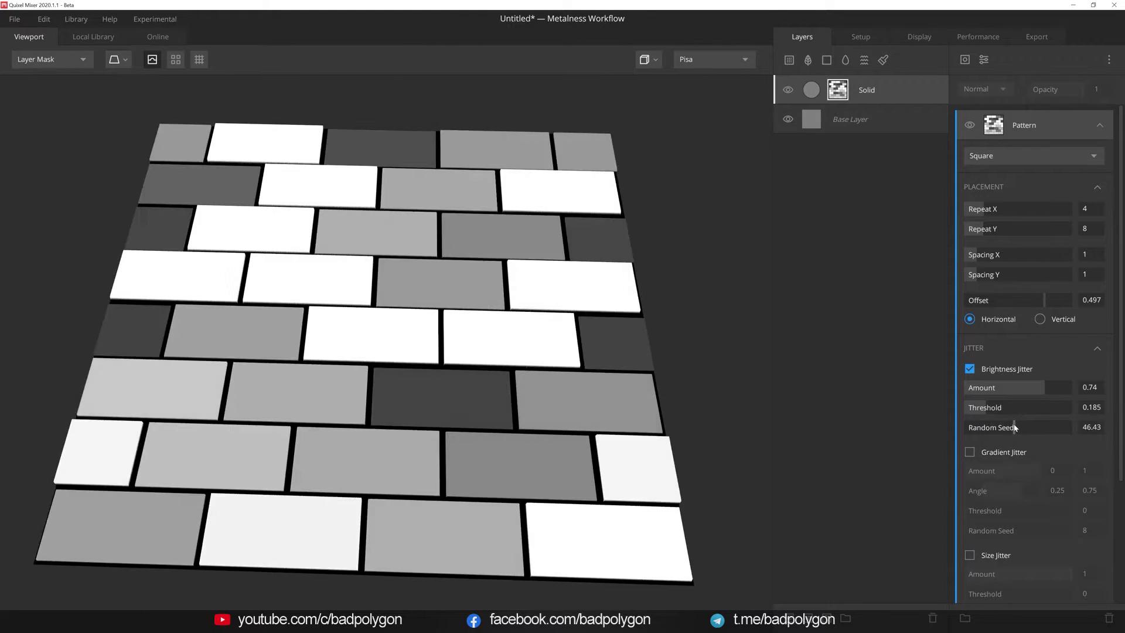
{"action": "left_click_drag", "start_coordinate": [1015, 428], "coordinate": [1016, 428]}
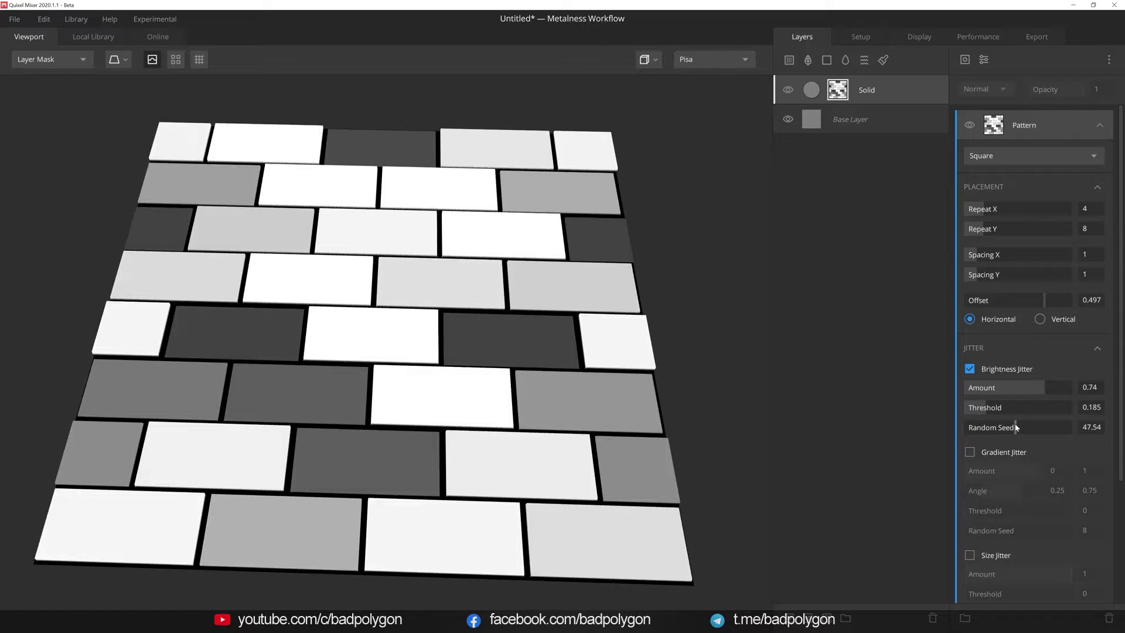
Step: Enable Gradient Jitter and preview the shaded bricks in PBR Metalness view
{"action": "left_click", "coordinate": [970, 451]}
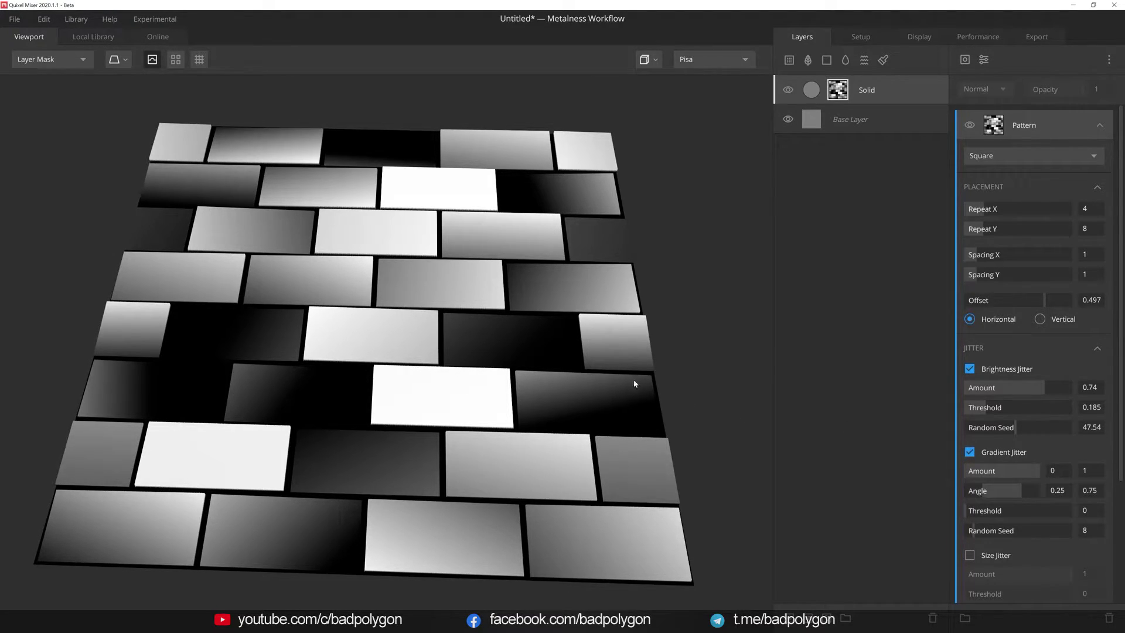
{"action": "key", "text": "m"}
{"action": "mouse_move", "coordinate": [661, 385]}
{"action": "left_mouse_down"}
{"action": "mouse_move", "coordinate": [519, 309]}
{"action": "mouse_move", "coordinate": [641, 351]}
{"action": "mouse_move", "coordinate": [753, 324]}
{"action": "mouse_move", "coordinate": [736, 318]}
{"action": "mouse_move", "coordinate": [655, 378]}
{"action": "left_mouse_up"}
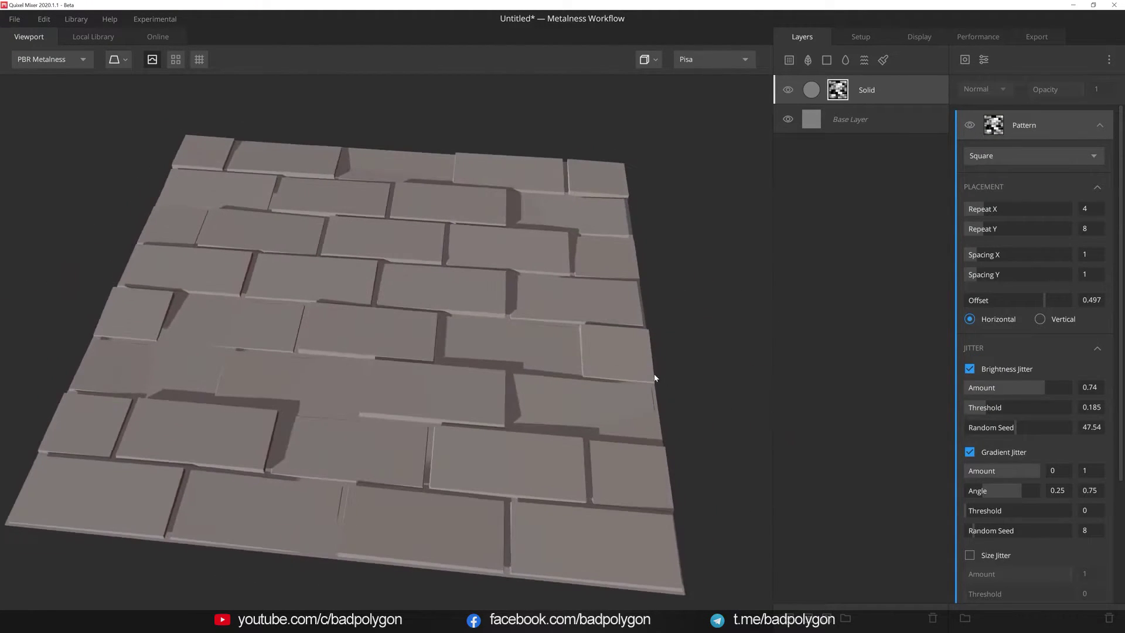
{"action": "key", "text": "m"}
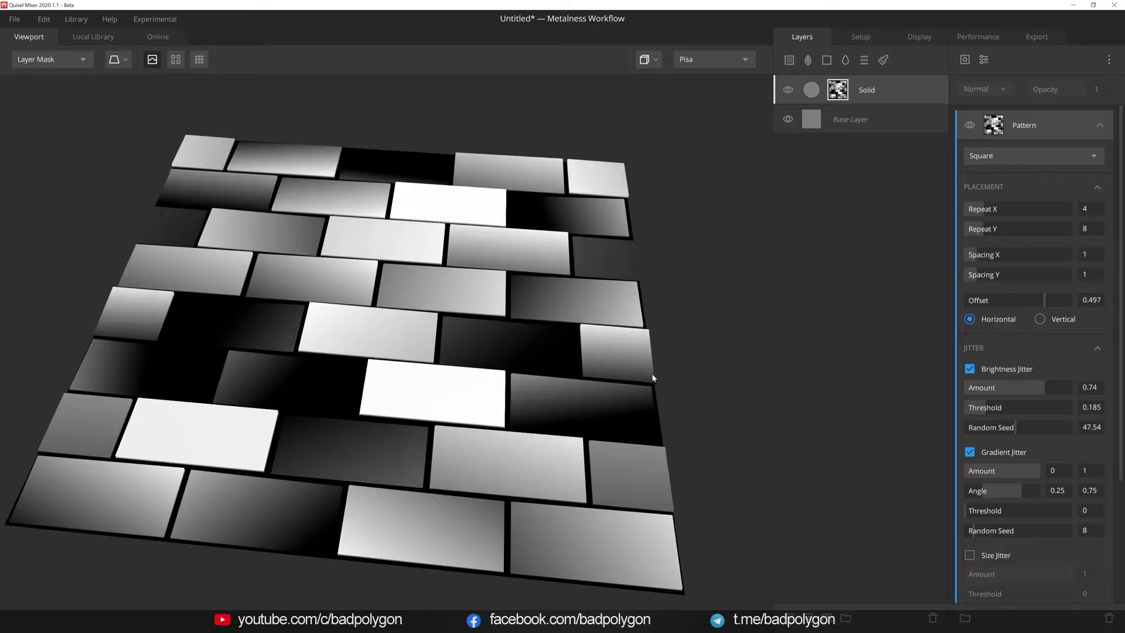
Step: Narrow the gradient jitter amount to about 0.42 and switch off brightness jitter
{"action": "mouse_move", "coordinate": [966, 476]}
{"action": "mouse_move", "coordinate": [965, 471]}
{"action": "left_mouse_down"}
{"action": "mouse_move", "coordinate": [988, 467]}
{"action": "mouse_move", "coordinate": [955, 478]}
{"action": "left_mouse_up"}
{"action": "left_click_drag", "start_coordinate": [1040, 470], "coordinate": [997, 470]}
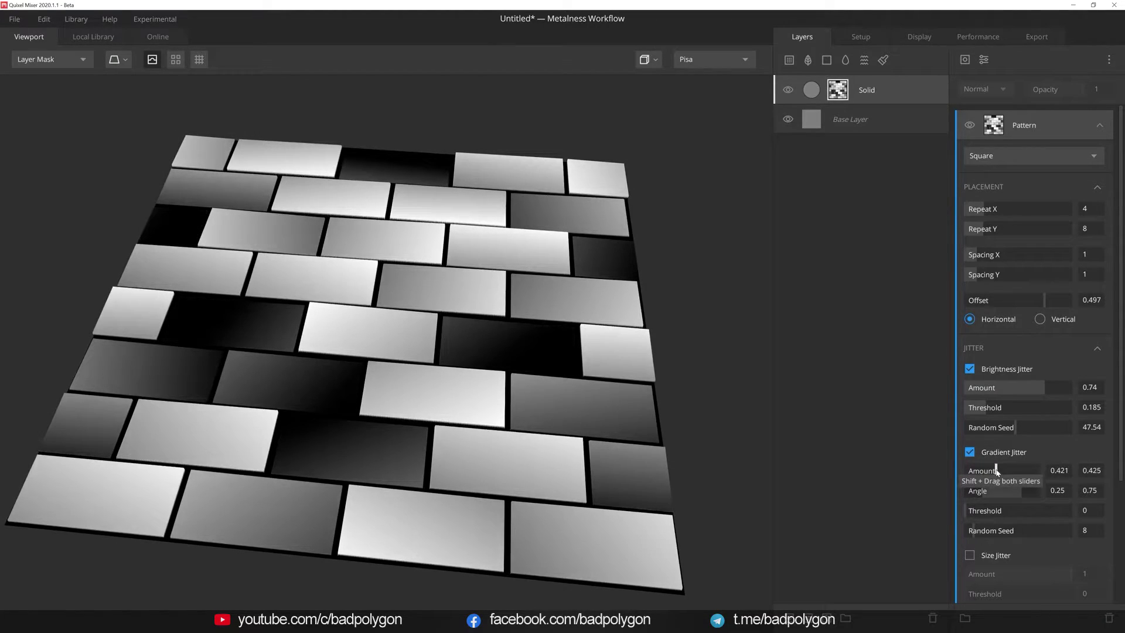
{"action": "left_click", "coordinate": [971, 370]}
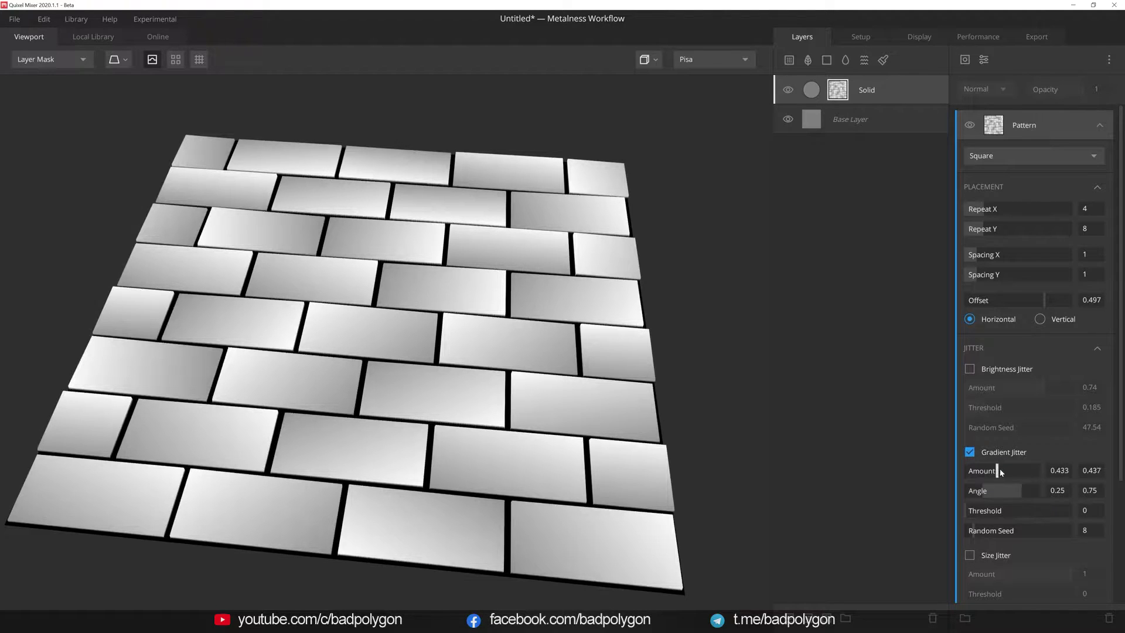
Step: Adjust the gradient amount range and widen the gradient jitter angle to 0–1
{"action": "mouse_move", "coordinate": [997, 470]}
{"action": "left_mouse_down", "text": "shift"}
{"action": "mouse_move", "coordinate": [980, 473]}
{"action": "mouse_move", "coordinate": [999, 473]}
{"action": "left_mouse_up", "text": "shift"}
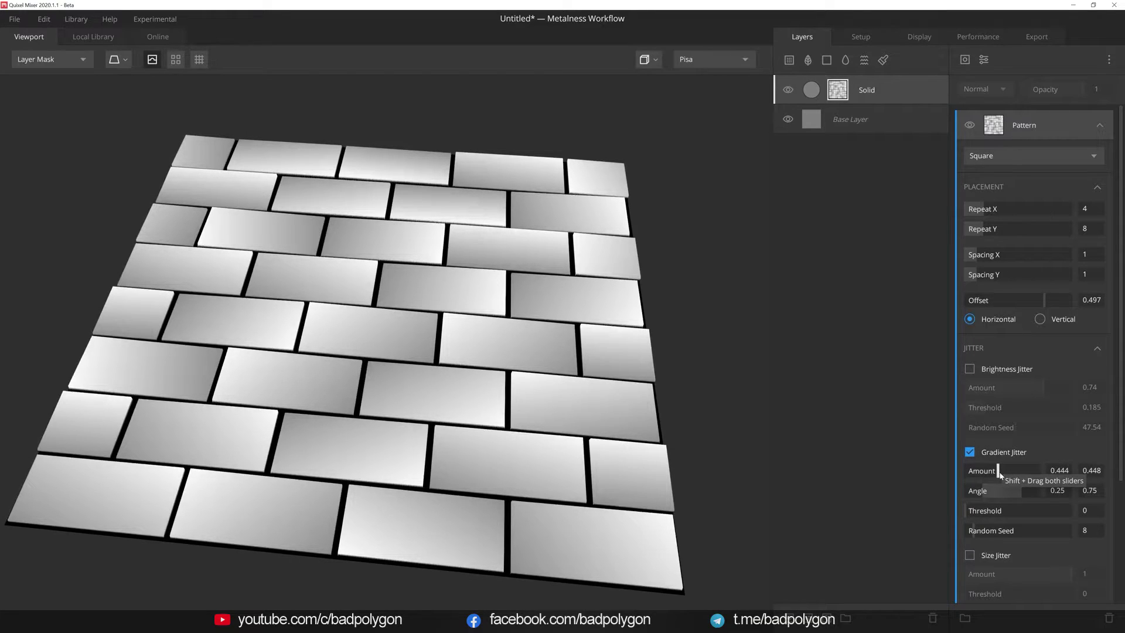
{"action": "mouse_move", "coordinate": [999, 473]}
{"action": "left_mouse_down"}
{"action": "mouse_move", "coordinate": [1022, 474]}
{"action": "mouse_move", "coordinate": [977, 472]}
{"action": "left_mouse_up"}
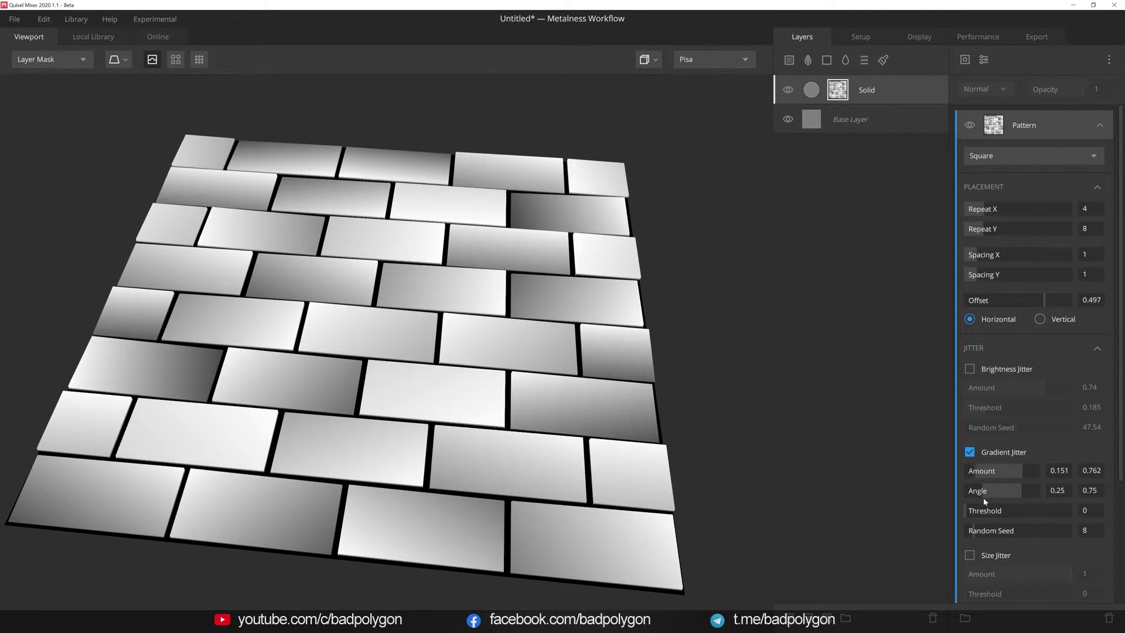
{"action": "mouse_move", "coordinate": [985, 492]}
{"action": "left_mouse_down"}
{"action": "mouse_move", "coordinate": [966, 493]}
{"action": "mouse_move", "coordinate": [1050, 493]}
{"action": "left_mouse_up"}
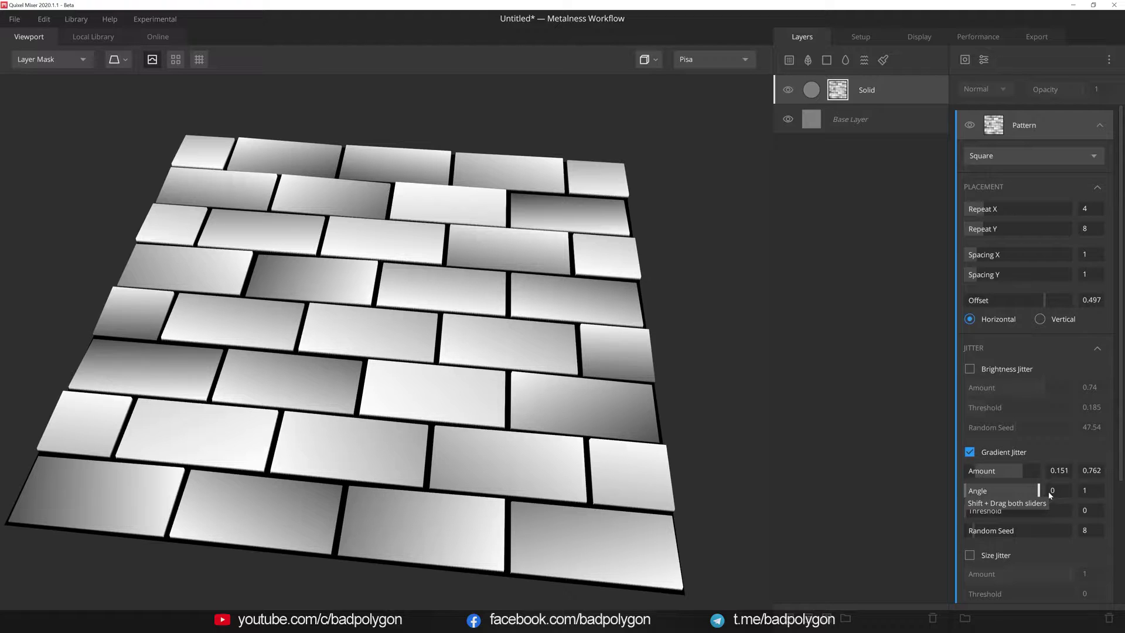
{"action": "left_click_drag", "start_coordinate": [1039, 492], "coordinate": [967, 491]}
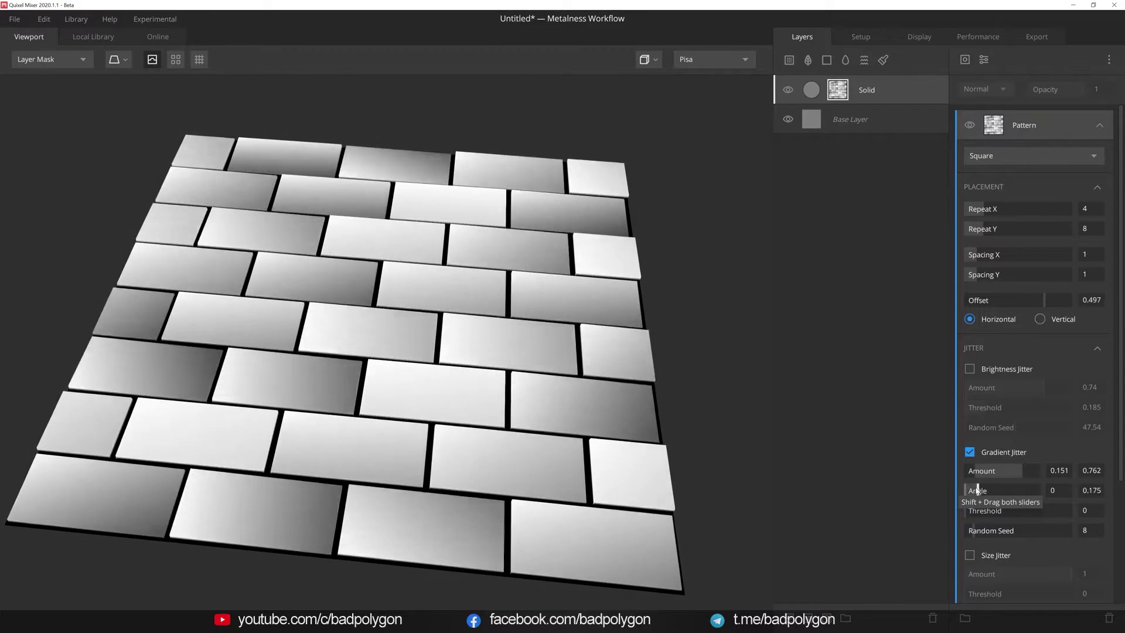
{"action": "left_click_drag", "start_coordinate": [966, 491], "coordinate": [1045, 498]}
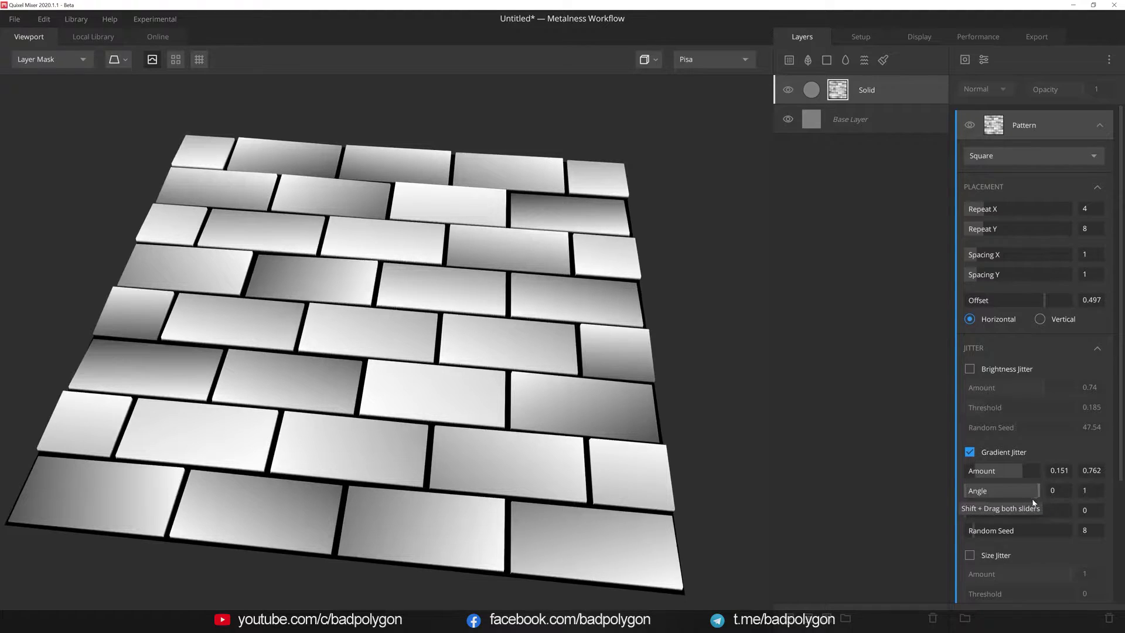
Step: Lower the gradient jitter threshold to 0.235 and reseed it to 8.84
{"action": "left_click_drag", "start_coordinate": [979, 515], "coordinate": [1028, 512]}
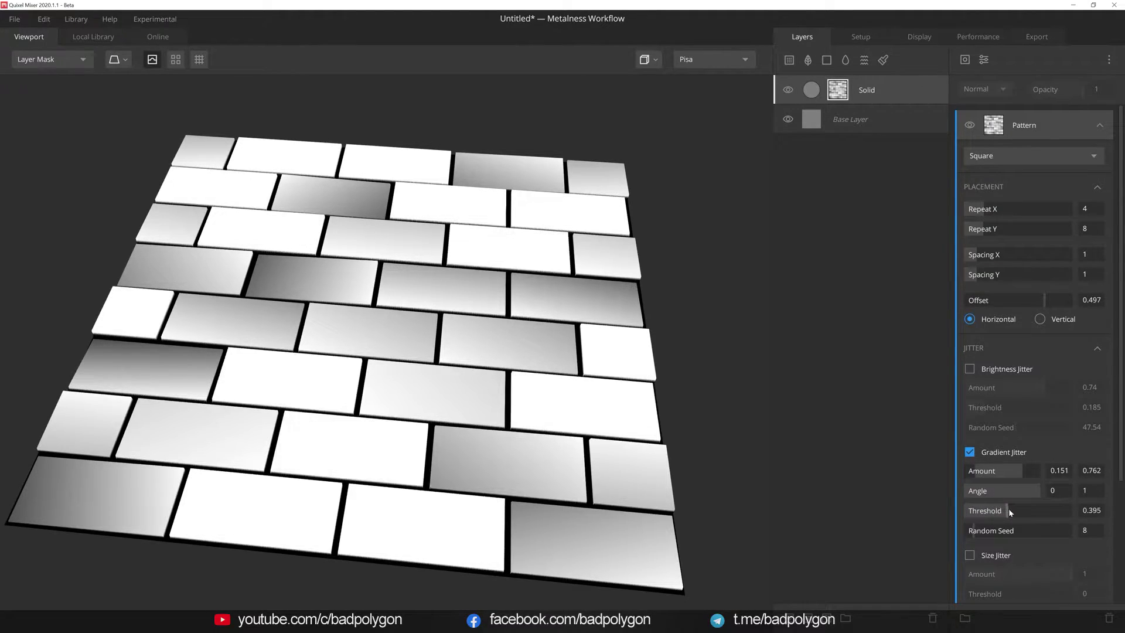
{"action": "mouse_move", "coordinate": [1029, 511]}
{"action": "left_mouse_down"}
{"action": "mouse_move", "coordinate": [980, 512]}
{"action": "mouse_move", "coordinate": [991, 512]}
{"action": "left_mouse_up"}
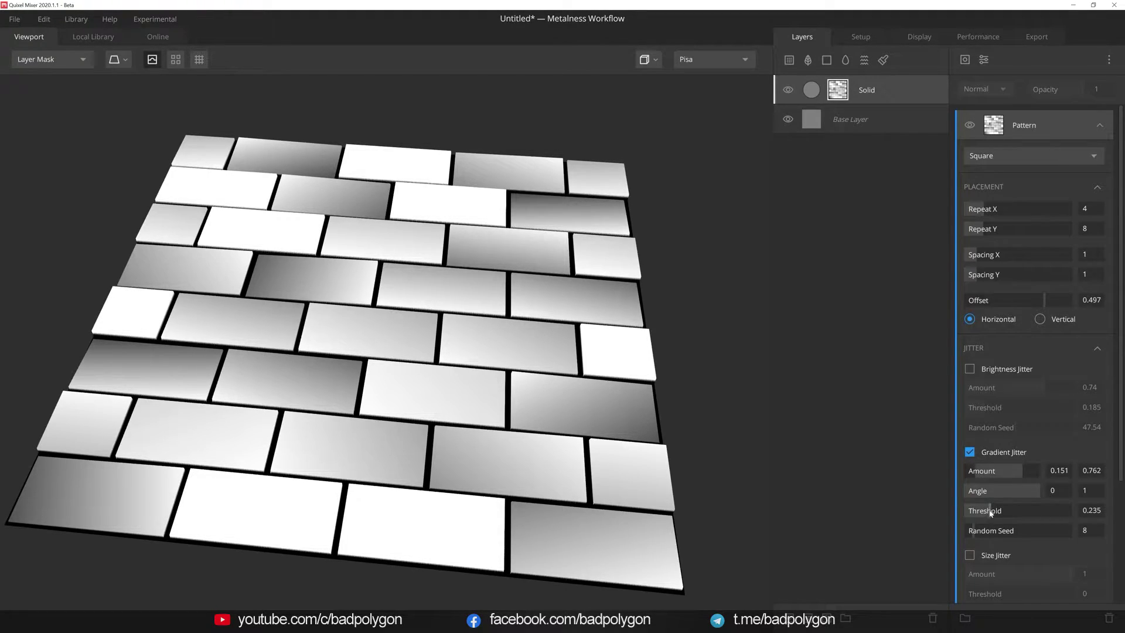
{"action": "mouse_move", "coordinate": [974, 529]}
{"action": "left_mouse_down"}
{"action": "mouse_move", "coordinate": [985, 531]}
{"action": "mouse_move", "coordinate": [974, 531]}
{"action": "left_mouse_up"}
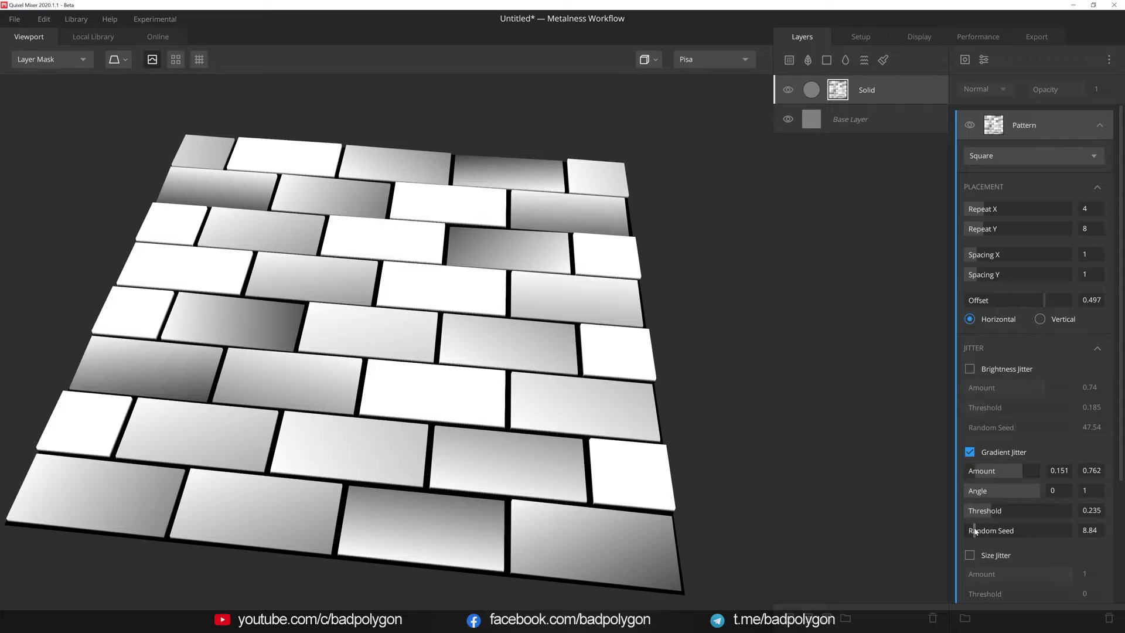
{"action": "scroll", "coordinate": [975, 530], "scroll_direction": "down", "scroll_amount": 3}
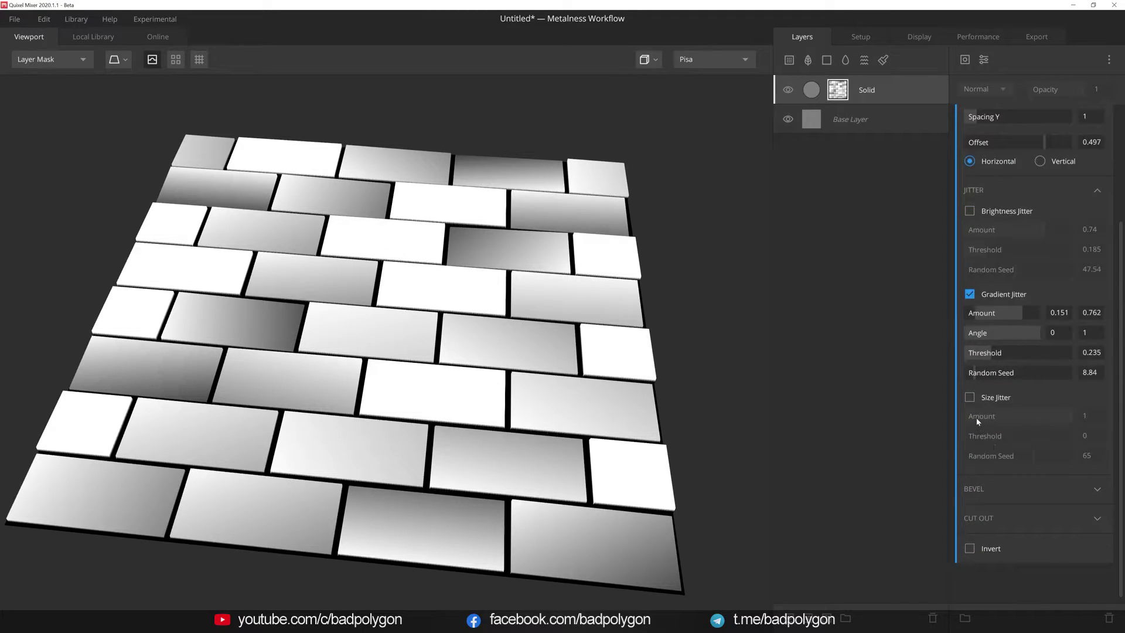
{"action": "left_click", "coordinate": [970, 398]}
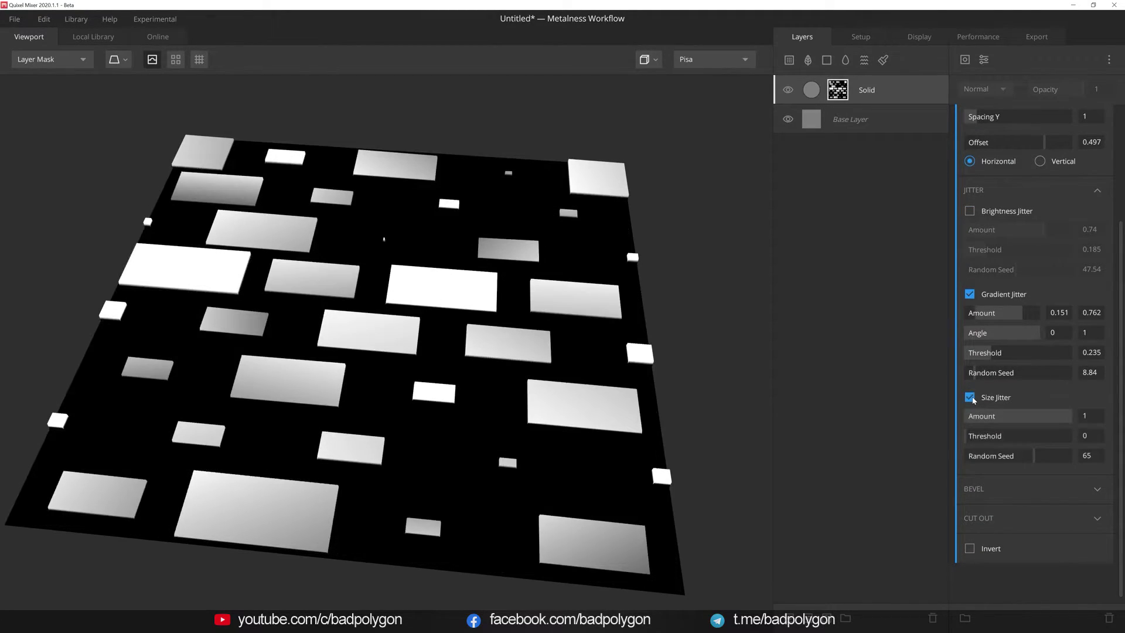
{"action": "mouse_move", "coordinate": [1070, 421]}
{"action": "left_mouse_down"}
{"action": "mouse_move", "coordinate": [997, 423]}
{"action": "mouse_move", "coordinate": [1059, 419]}
{"action": "left_mouse_up"}
{"action": "mouse_move", "coordinate": [966, 436]}
{"action": "left_mouse_down"}
{"action": "mouse_move", "coordinate": [1015, 437]}
{"action": "mouse_move", "coordinate": [985, 432]}
{"action": "left_mouse_up"}
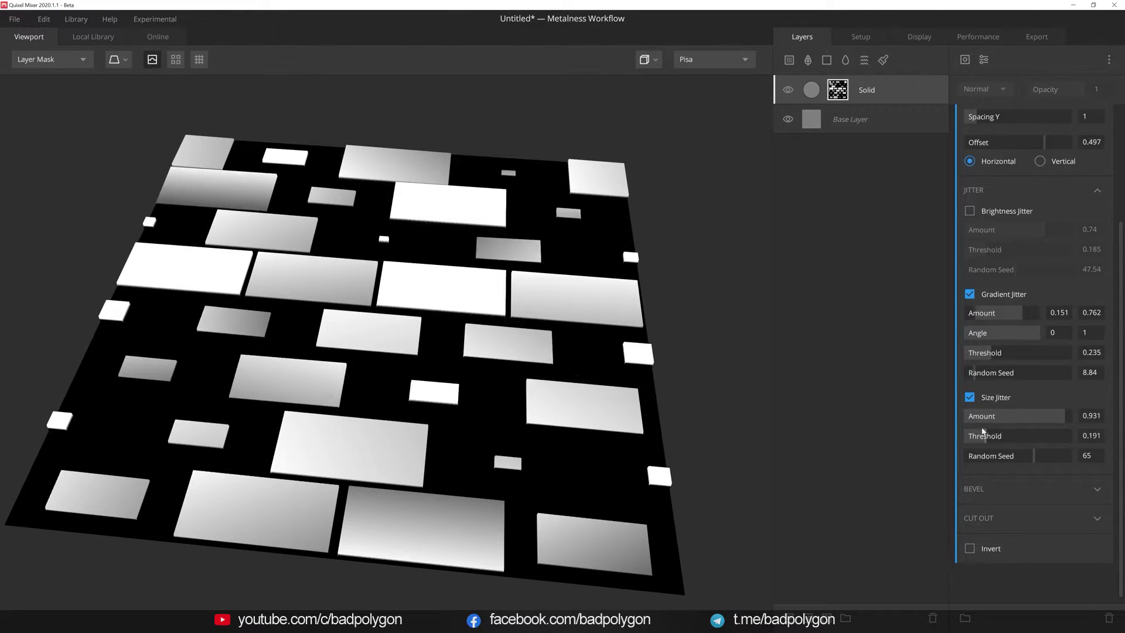
{"action": "left_click_drag", "start_coordinate": [984, 432], "coordinate": [975, 435]}
{"action": "left_click_drag", "start_coordinate": [1033, 456], "coordinate": [1005, 455]}
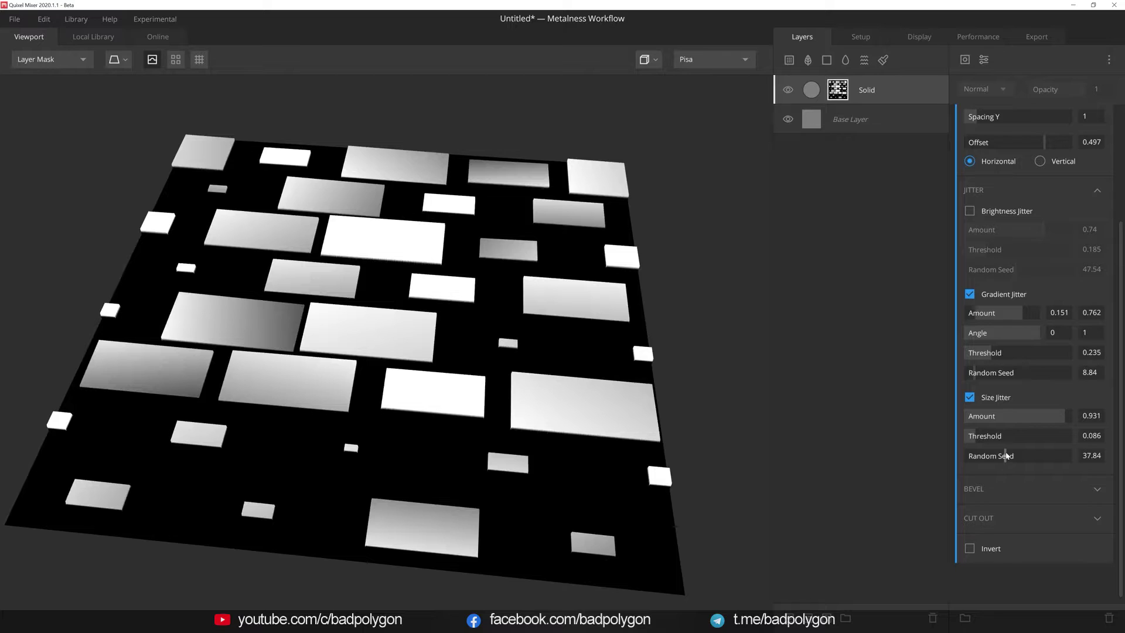
{"action": "left_click", "coordinate": [970, 398]}
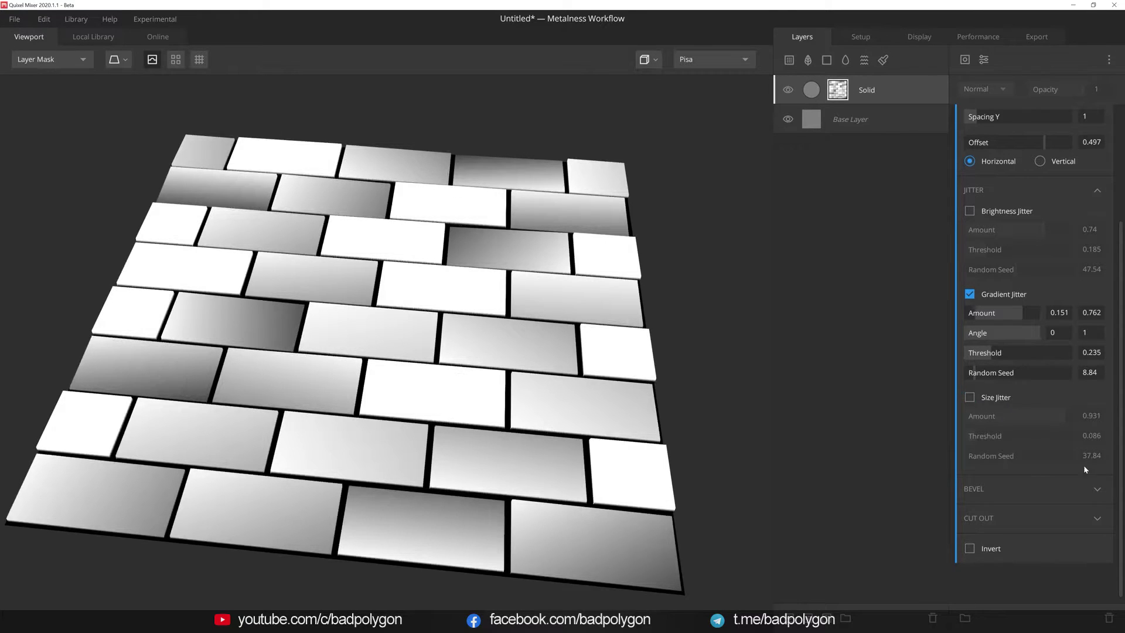
{"action": "left_click", "coordinate": [1097, 491]}
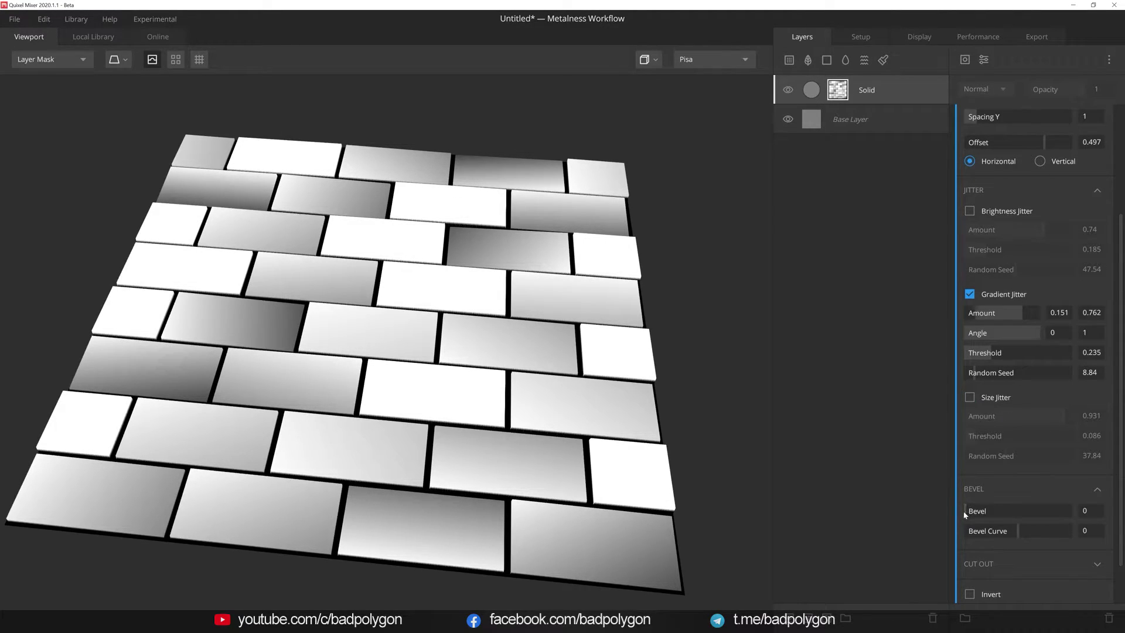
Step: Bevel the brick edges at 0.028 and sweep the bevel curve to about -0.033
{"action": "left_click", "coordinate": [968, 514]}
{"action": "left_click_drag", "start_coordinate": [969, 514], "coordinate": [969, 515]}
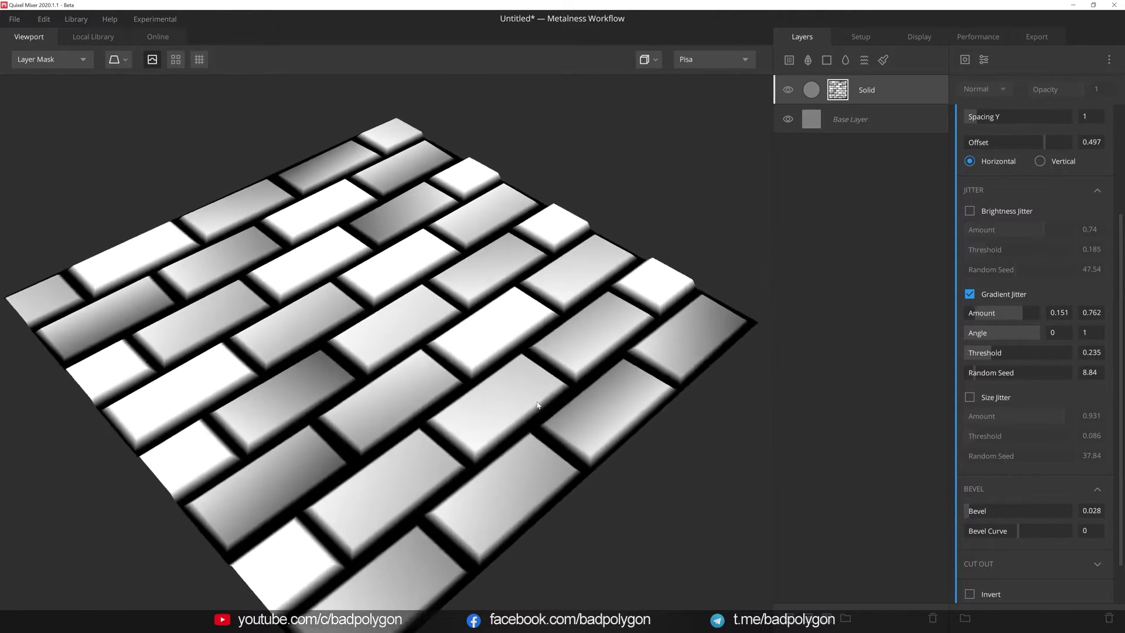
{"action": "left_click_drag", "start_coordinate": [466, 414], "coordinate": [564, 363]}
{"action": "scroll", "coordinate": [564, 364], "scroll_direction": "up", "scroll_amount": 5}
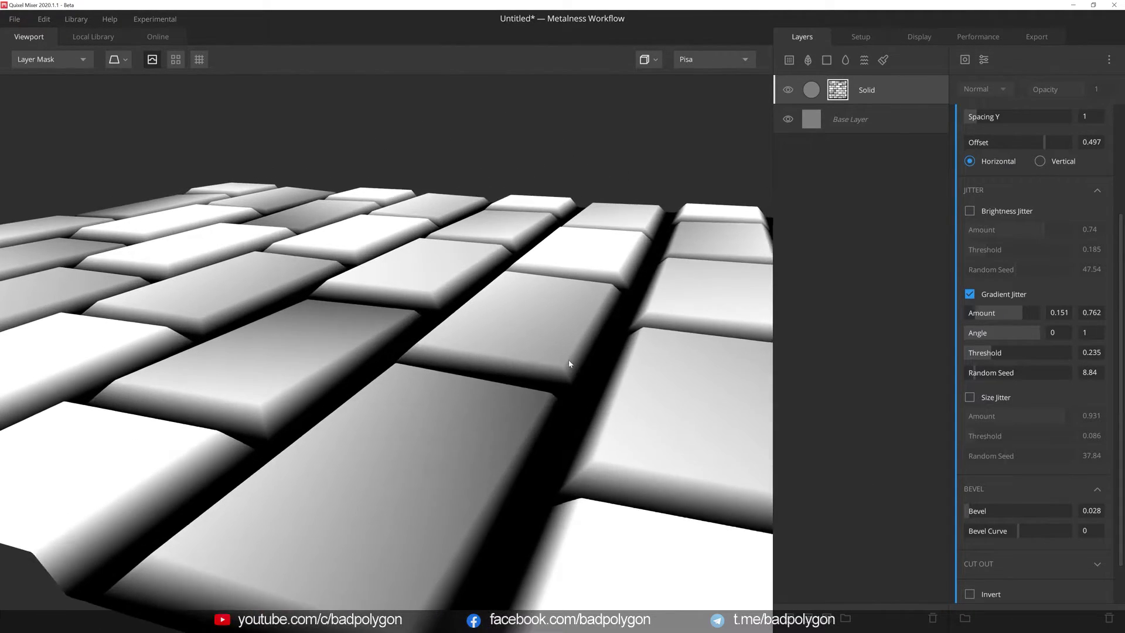
{"action": "left_click_drag", "start_coordinate": [1017, 530], "coordinate": [964, 530]}
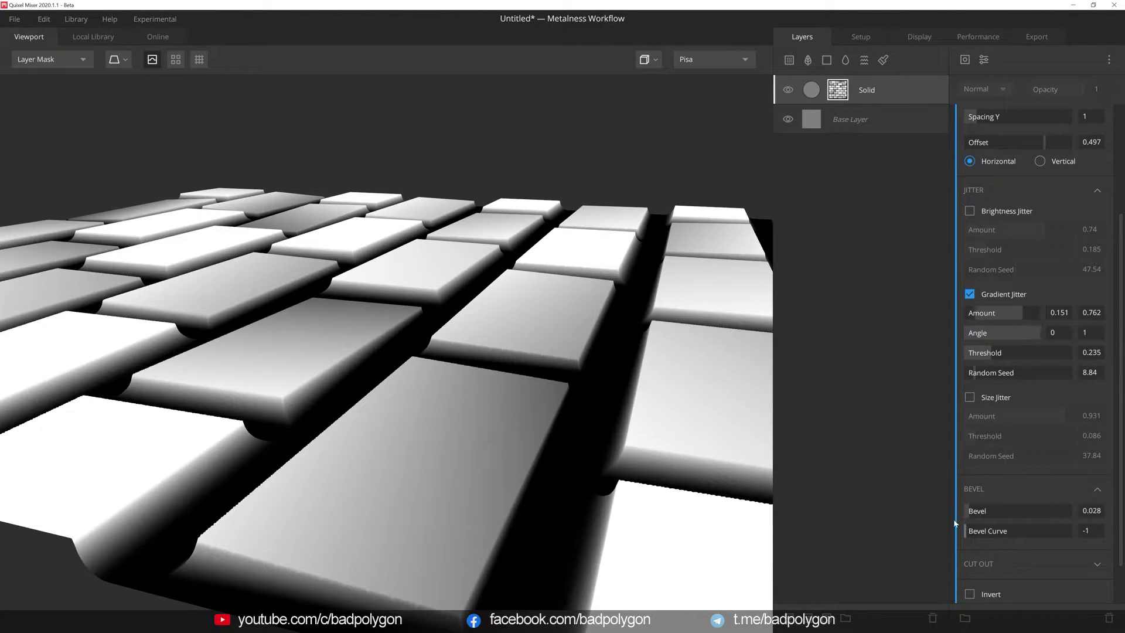
{"action": "left_click_drag", "start_coordinate": [247, 375], "coordinate": [196, 365]}
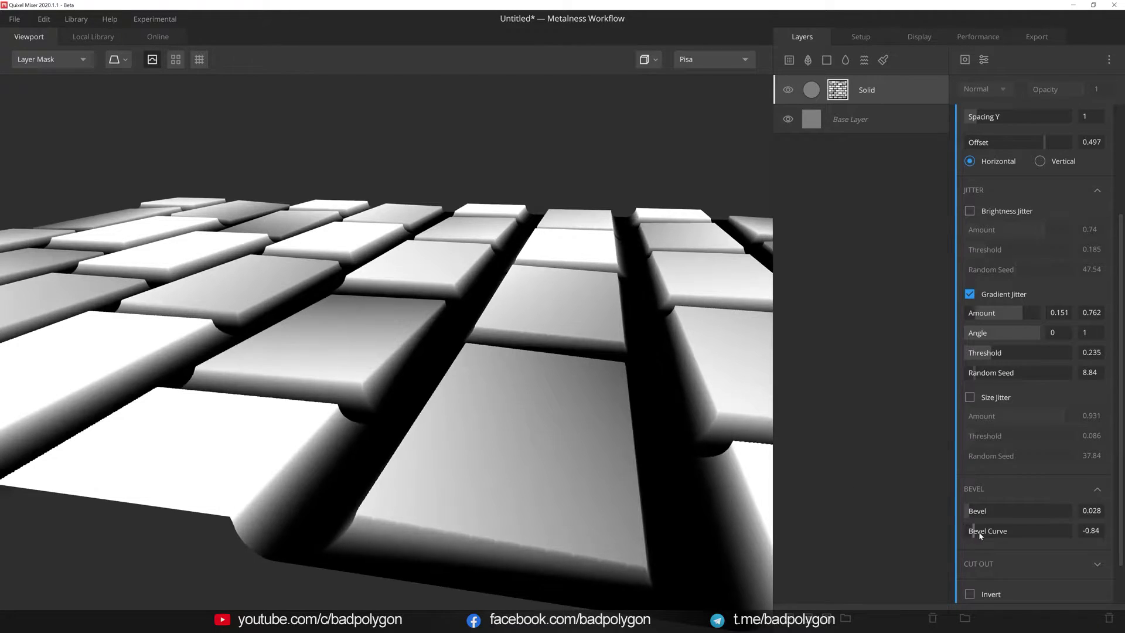
{"action": "left_click_drag", "start_coordinate": [967, 530], "coordinate": [1071, 531]}
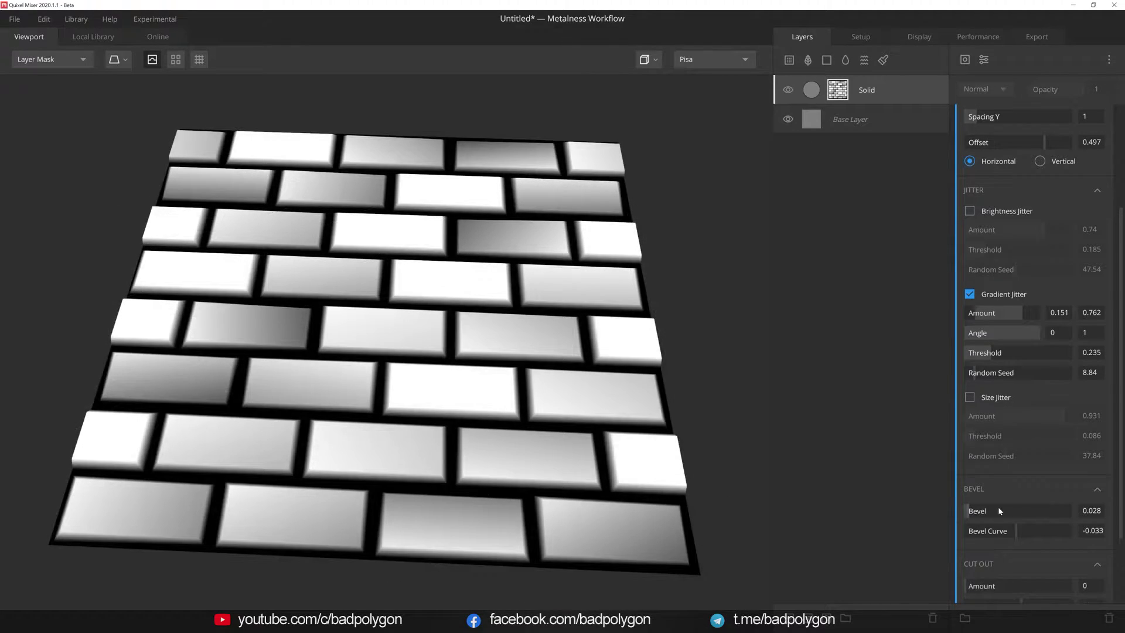
Step: Set Cut Out amount to 0.169 and its random seed to 61.01
{"action": "scroll", "coordinate": [999, 507], "scroll_direction": "down", "scroll_amount": 3}
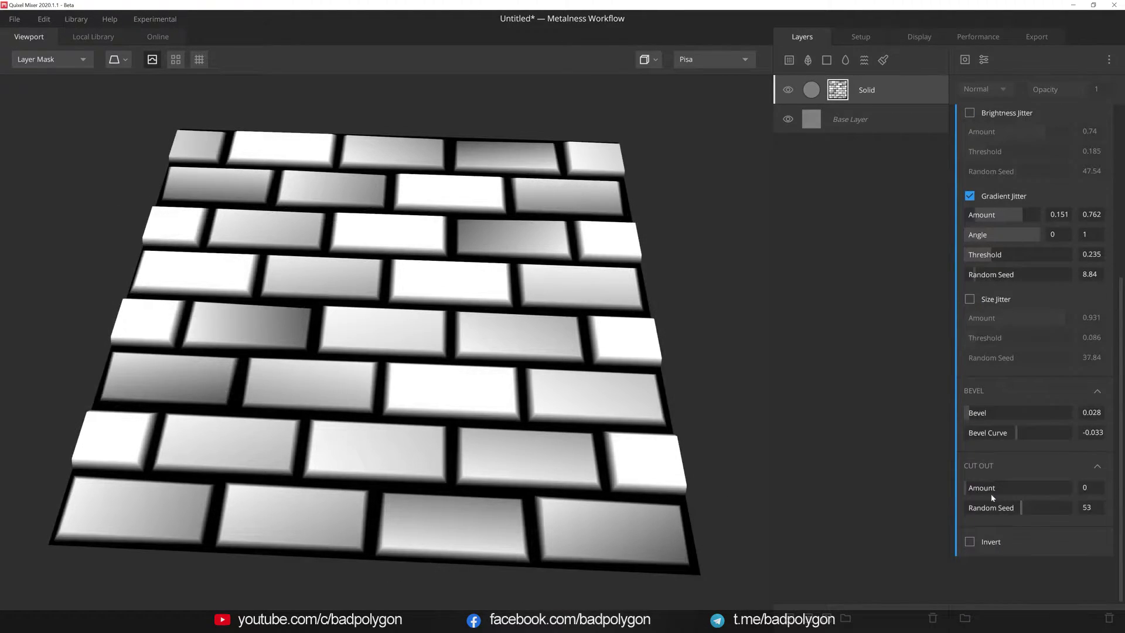
{"action": "left_click_drag", "start_coordinate": [971, 490], "coordinate": [1027, 492]}
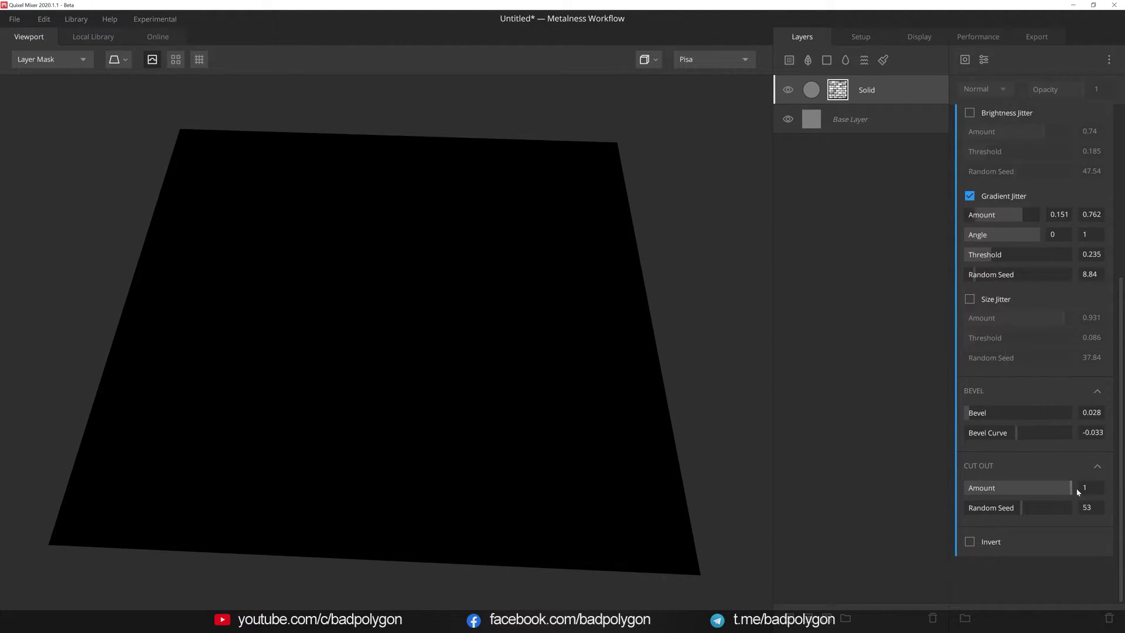
{"action": "left_click_drag", "start_coordinate": [1027, 493], "coordinate": [983, 492]}
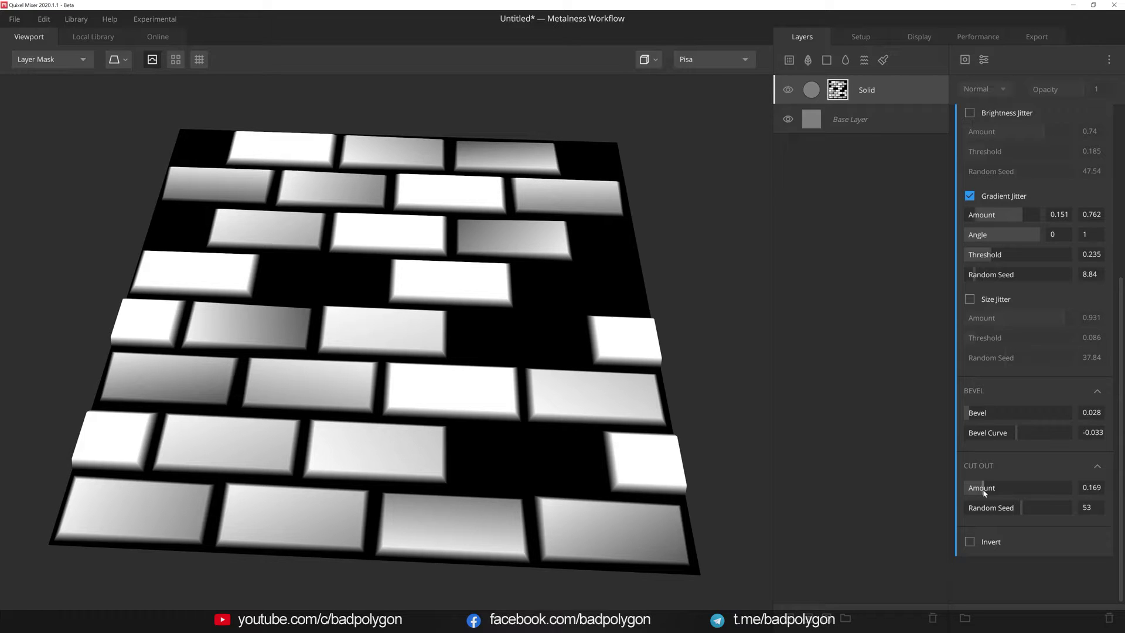
{"action": "mouse_move", "coordinate": [1018, 510]}
{"action": "left_mouse_down"}
{"action": "mouse_move", "coordinate": [1031, 512]}
{"action": "mouse_move", "coordinate": [1007, 512]}
{"action": "left_mouse_up"}
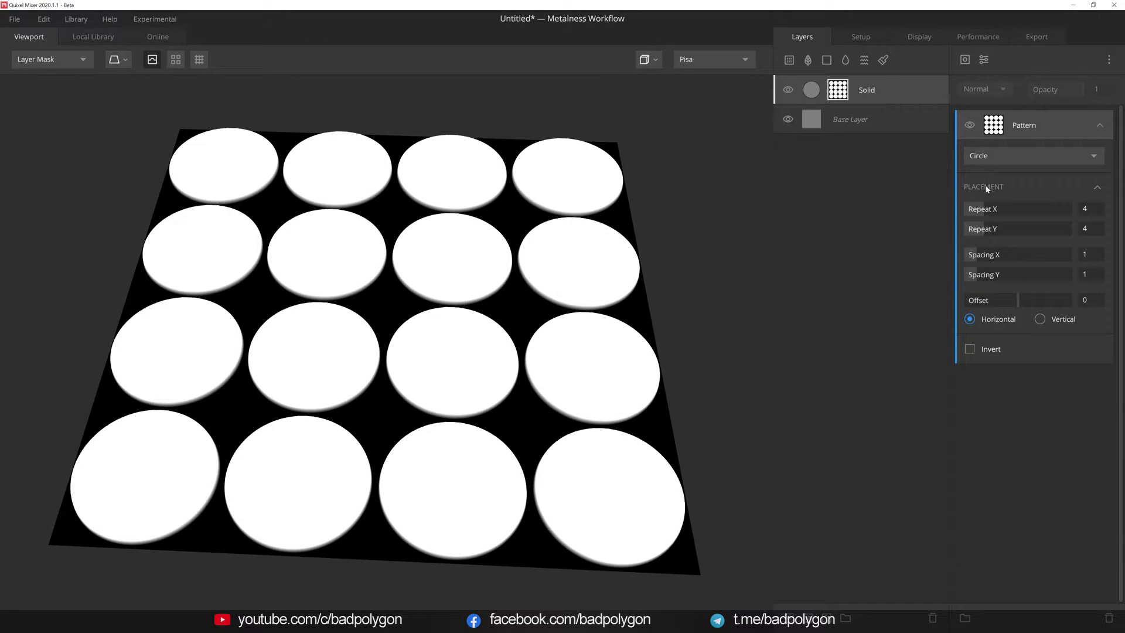
Step: Keep the circles at Repeat X 4 and offset alternate columns vertically
{"action": "mouse_move", "coordinate": [989, 214]}
{"action": "left_mouse_down"}
{"action": "mouse_move", "coordinate": [995, 256]}
{"action": "mouse_move", "coordinate": [976, 256]}
{"action": "left_mouse_up"}
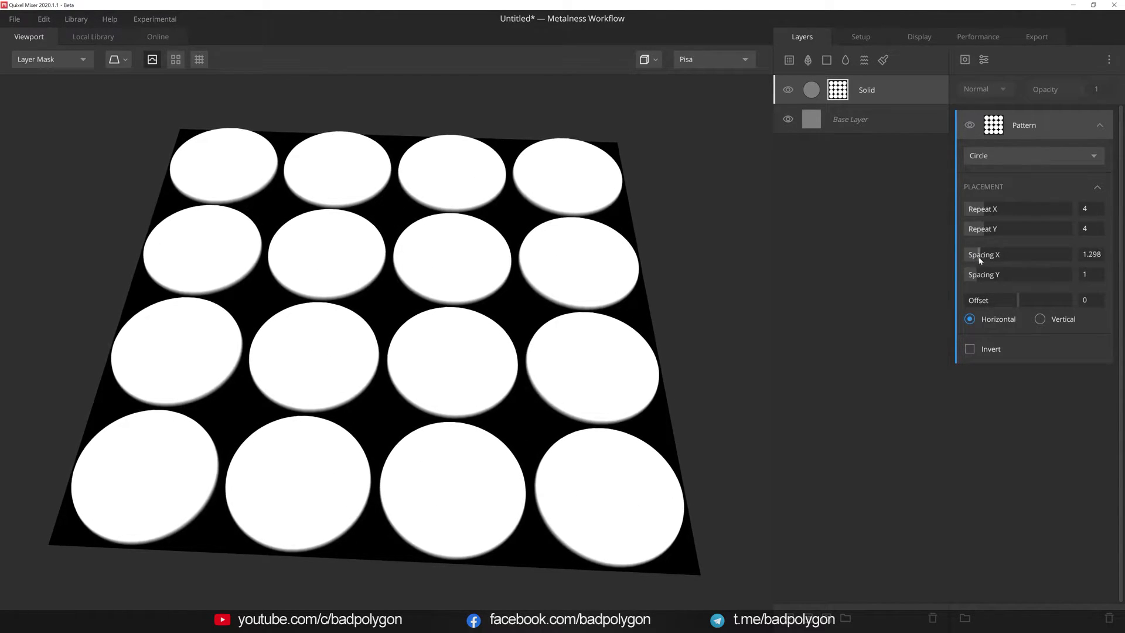
{"action": "left_click_drag", "start_coordinate": [1031, 300], "coordinate": [1058, 300]}
{"action": "left_click", "coordinate": [1041, 320]}
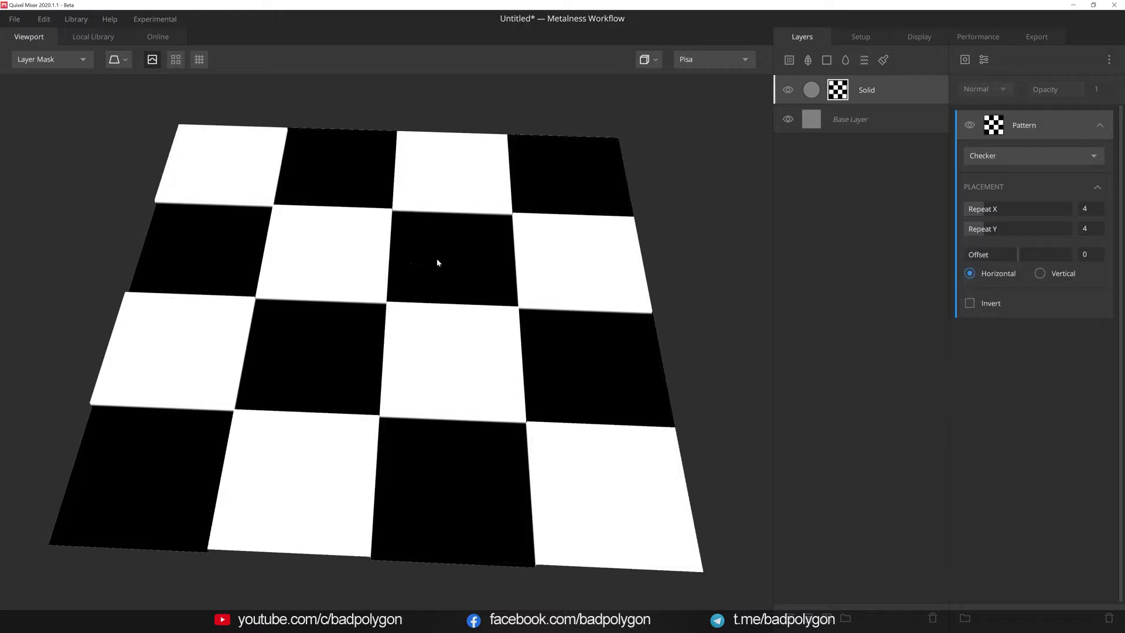
Step: Make the checker 8 by 14 in tiled view with a roughly 0.5 row offset
{"action": "left_click_drag", "start_coordinate": [994, 213], "coordinate": [1019, 256]}
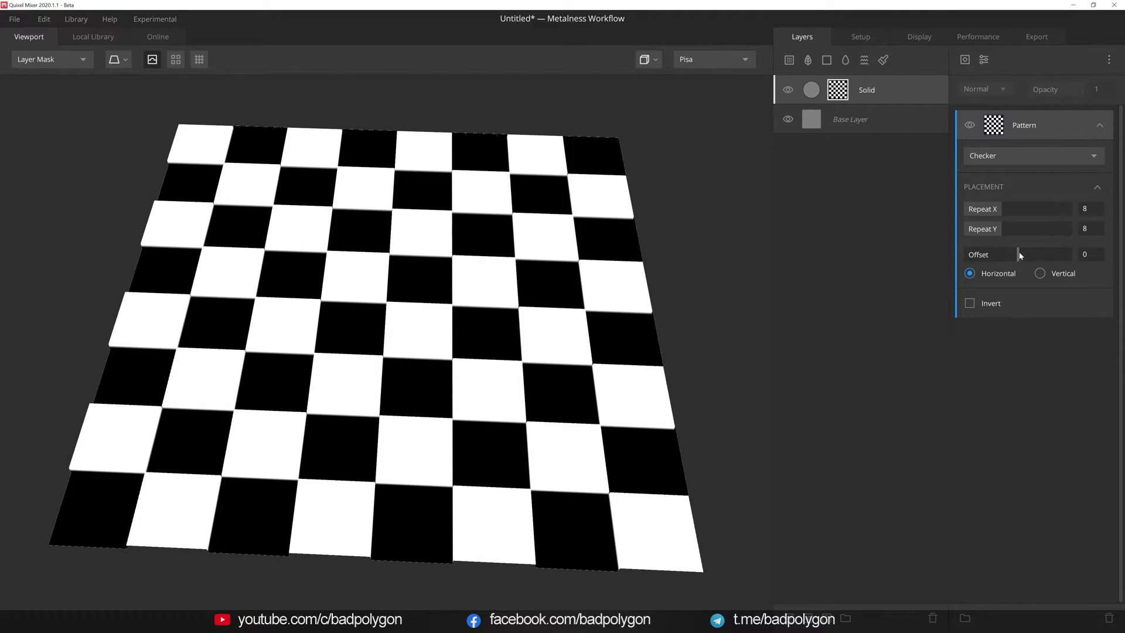
{"action": "key", "text": "t"}
{"action": "left_click_drag", "start_coordinate": [1006, 230], "coordinate": [1020, 233]}
{"action": "left_click_drag", "start_coordinate": [1001, 230], "coordinate": [1003, 230]}
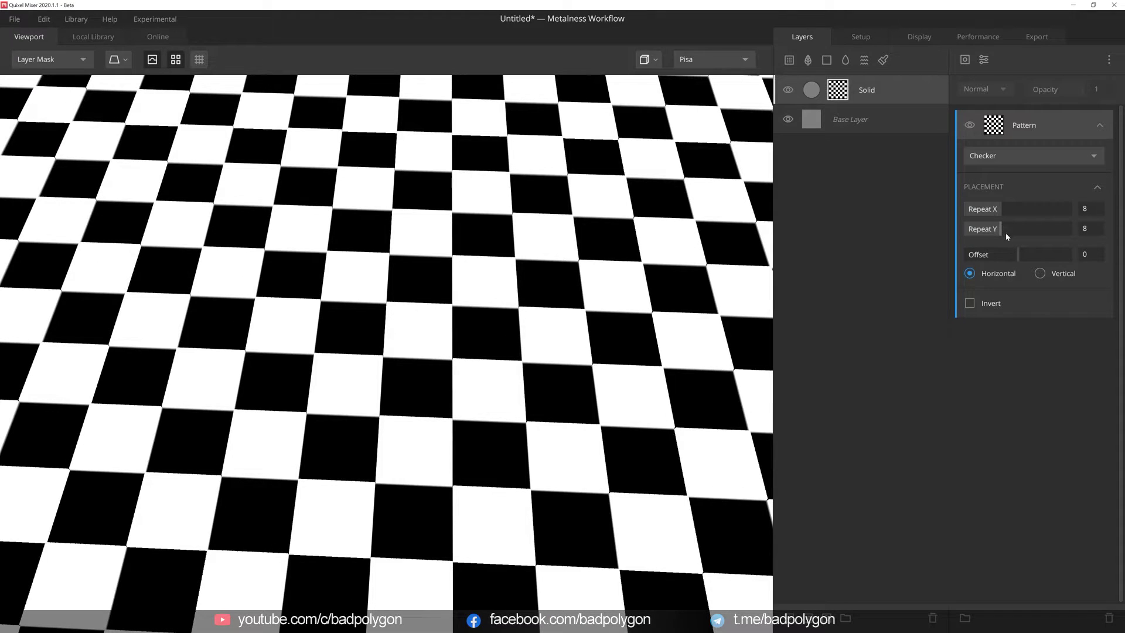
{"action": "mouse_move", "coordinate": [1018, 258]}
{"action": "left_mouse_down"}
{"action": "mouse_move", "coordinate": [1009, 259]}
{"action": "mouse_move", "coordinate": [1048, 256]}
{"action": "left_mouse_up"}
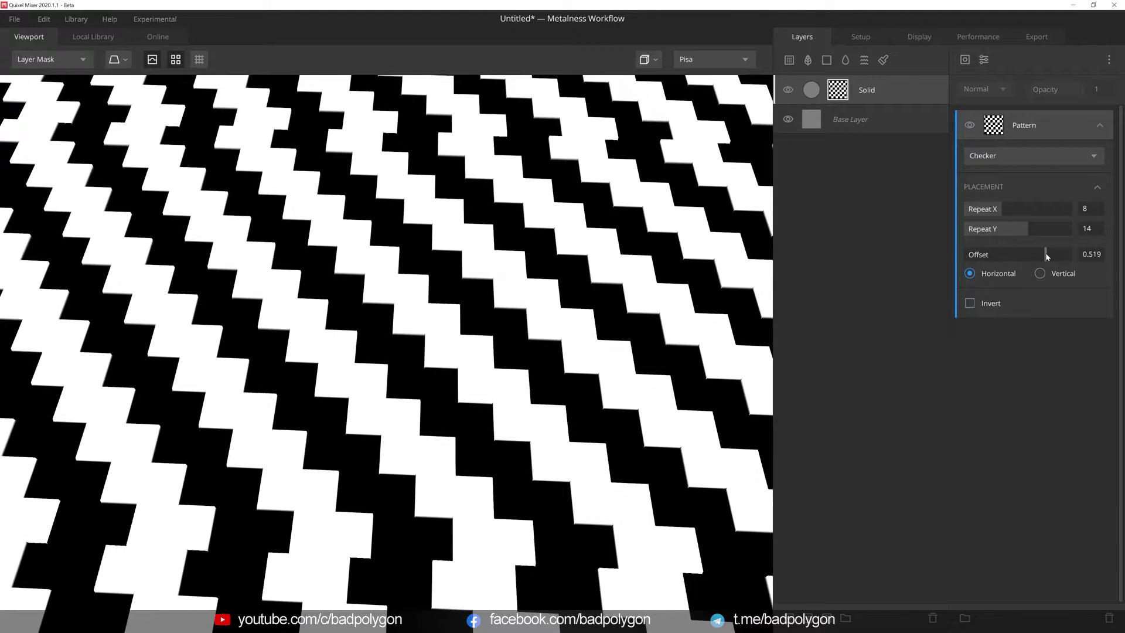
{"action": "left_click_drag", "start_coordinate": [1048, 256], "coordinate": [1046, 256]}
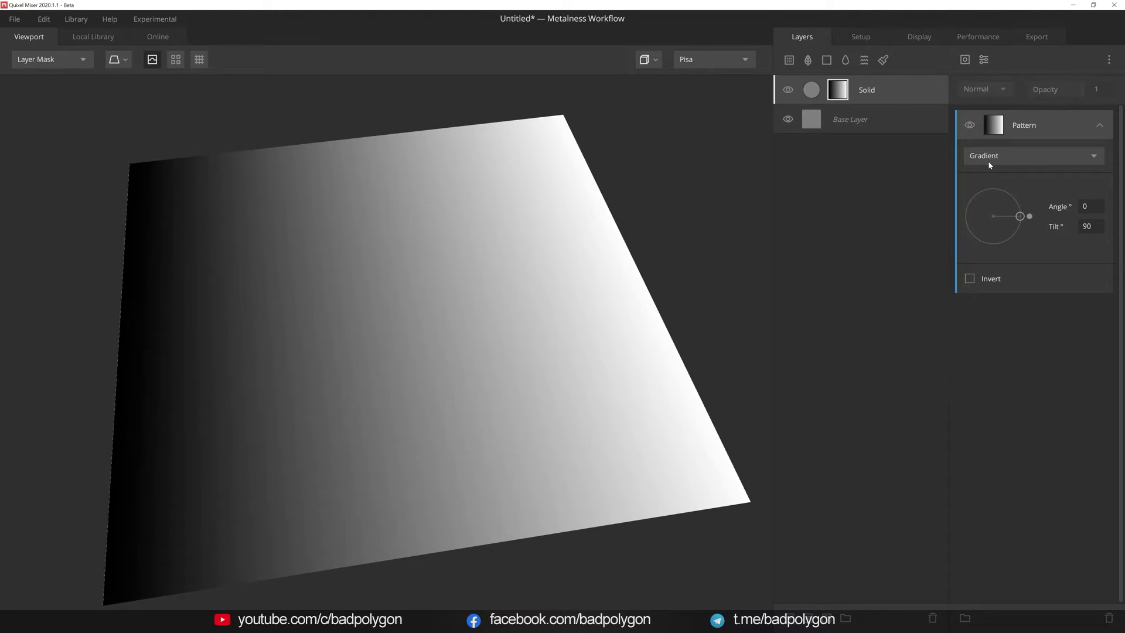
Step: Set the Gradient component's Angle to 0 and Tilt to 90 with the dial
{"action": "mouse_move", "coordinate": [1029, 216]}
{"action": "left_mouse_down"}
{"action": "mouse_move", "coordinate": [966, 193]}
{"action": "mouse_move", "coordinate": [1035, 217]}
{"action": "left_mouse_up"}
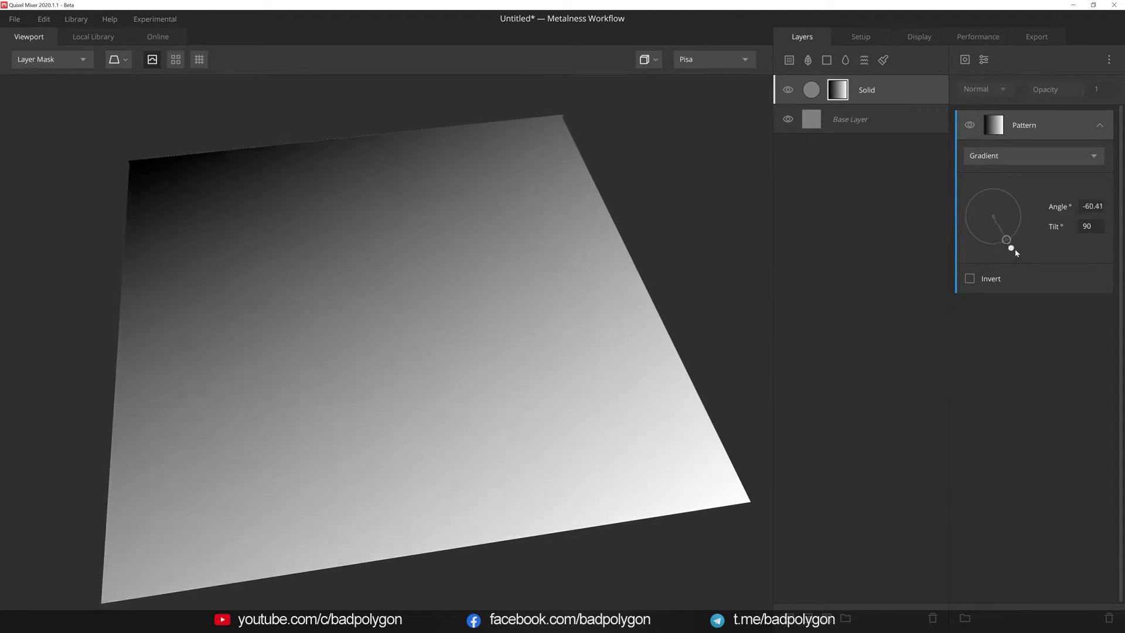
{"action": "mouse_move", "coordinate": [1020, 217]}
{"action": "left_mouse_down"}
{"action": "mouse_move", "coordinate": [996, 218]}
{"action": "mouse_move", "coordinate": [1029, 219]}
{"action": "left_mouse_up"}
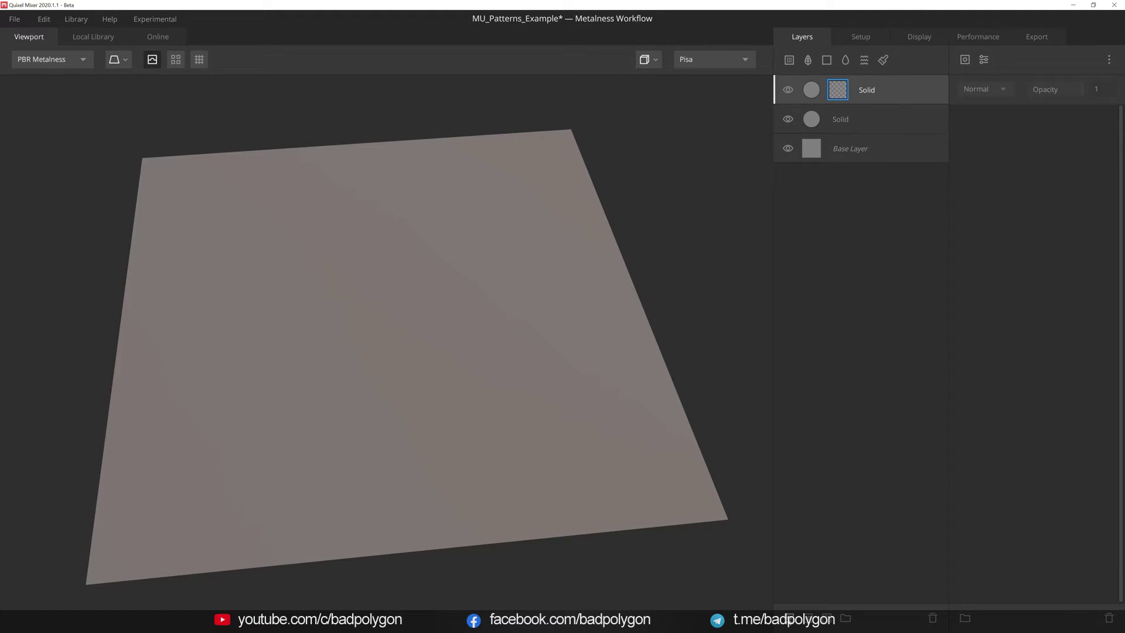
Step: Add a Pattern > Square component to the top Solid layer's mask
{"action": "left_click", "coordinate": [965, 59]}
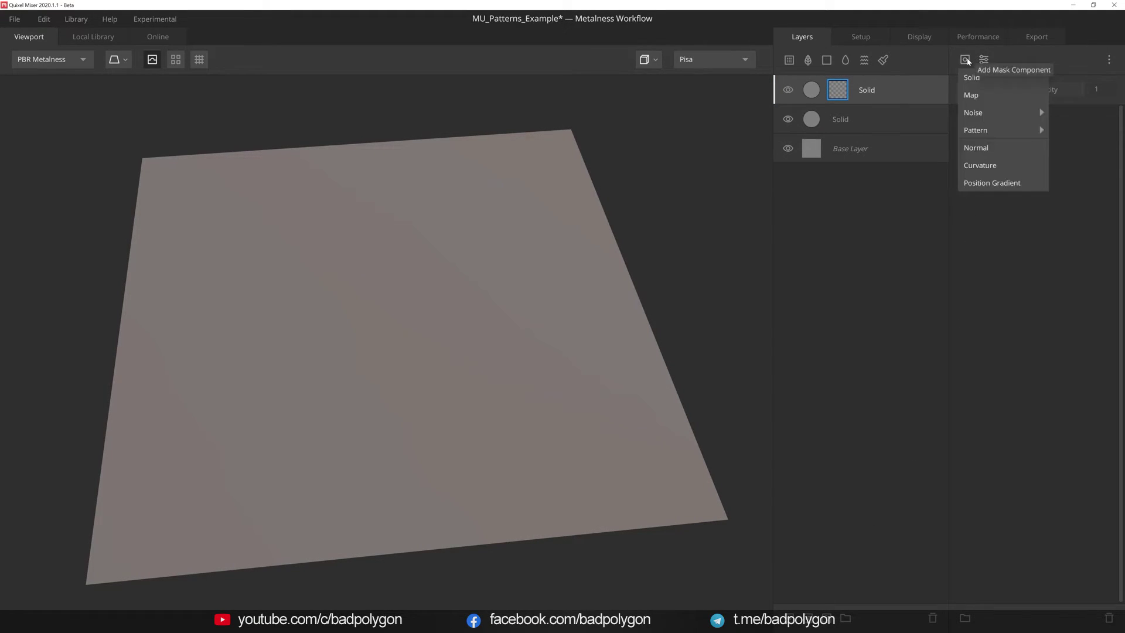
{"action": "mouse_move", "coordinate": [976, 130]}
{"action": "left_click", "coordinate": [1074, 133]}
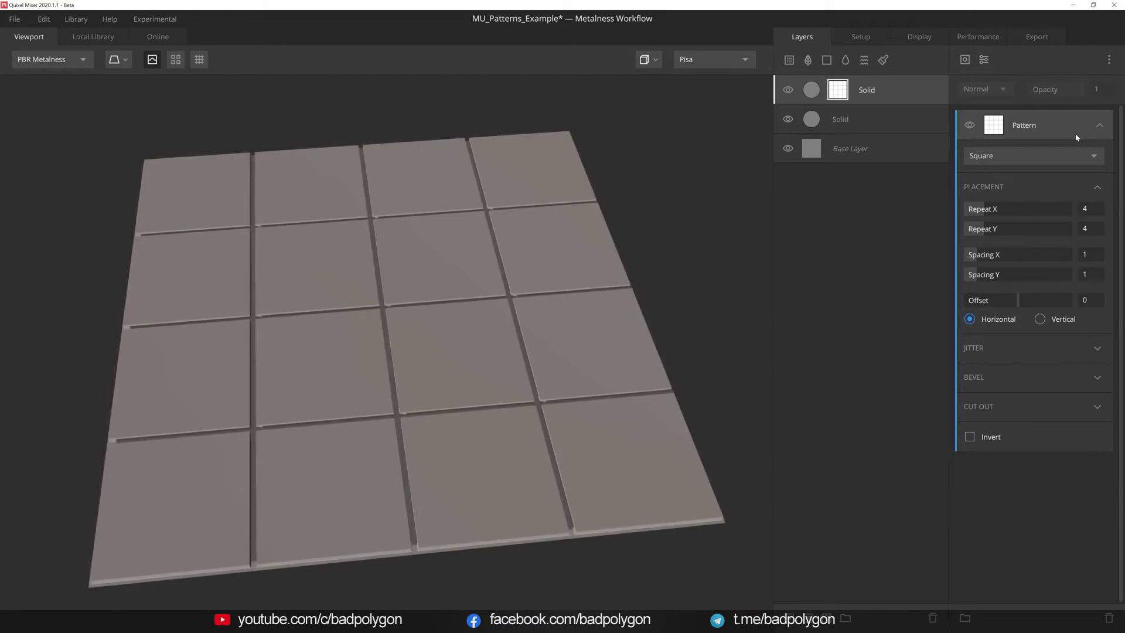
Step: Set the square pattern's Repeat X/Y to 6 and Spacing X/Y to 0.365
{"action": "mouse_move", "coordinate": [985, 209]}
{"action": "left_mouse_down"}
{"action": "mouse_move", "coordinate": [1000, 209]}
{"action": "mouse_move", "coordinate": [1000, 230]}
{"action": "mouse_move", "coordinate": [993, 210]}
{"action": "left_mouse_up"}
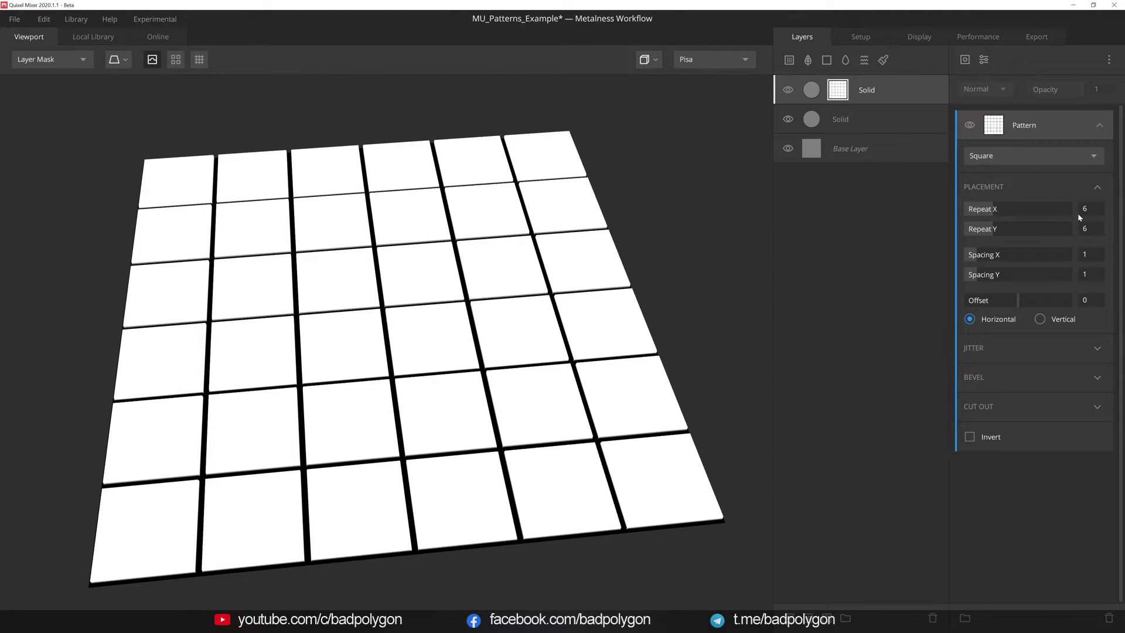
{"action": "left_click_drag", "start_coordinate": [976, 254], "coordinate": [968, 255]}
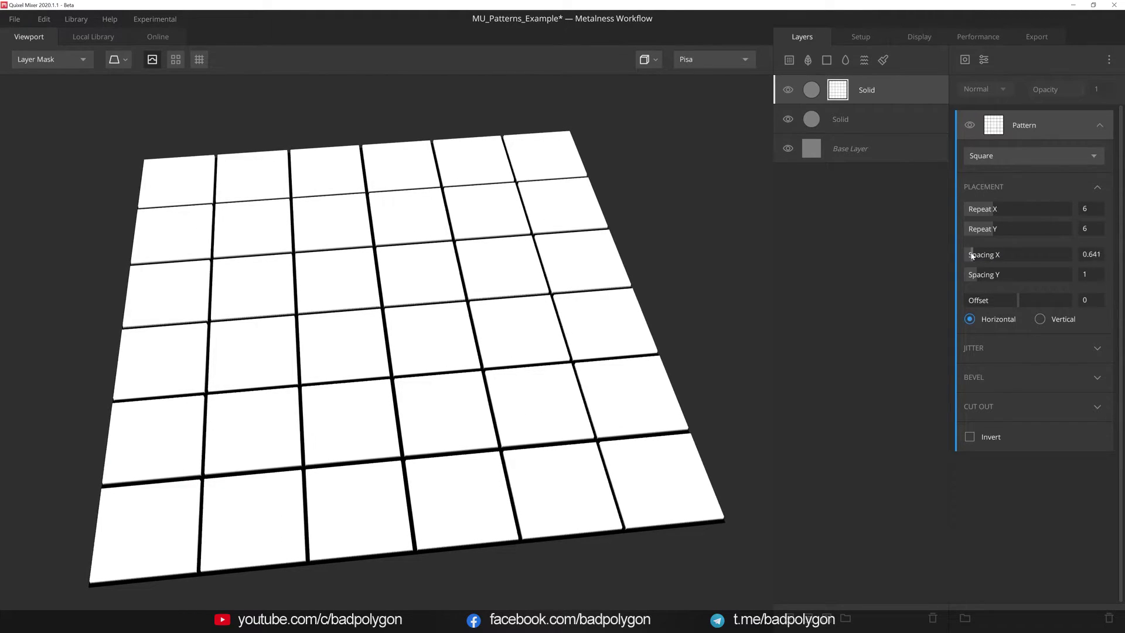
{"action": "left_click_drag", "start_coordinate": [968, 254], "coordinate": [969, 275]}
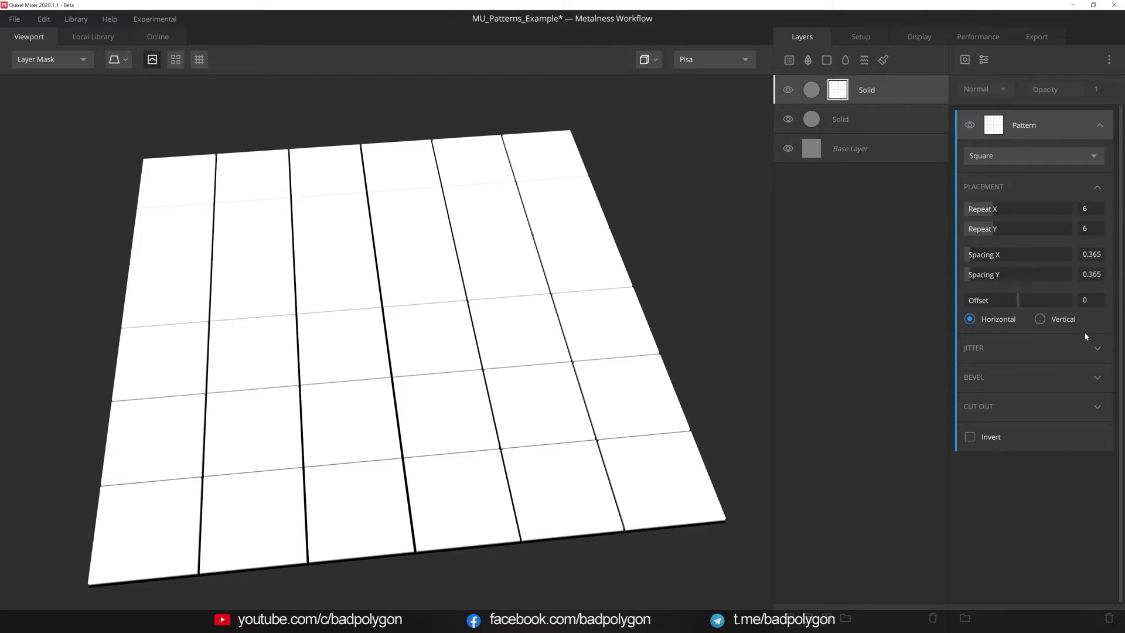
{"action": "left_click", "coordinate": [1102, 356]}
Step: Enable Brightness Jitter at amount 0.622 and reshuffle its random seed
{"action": "left_click", "coordinate": [970, 369]}
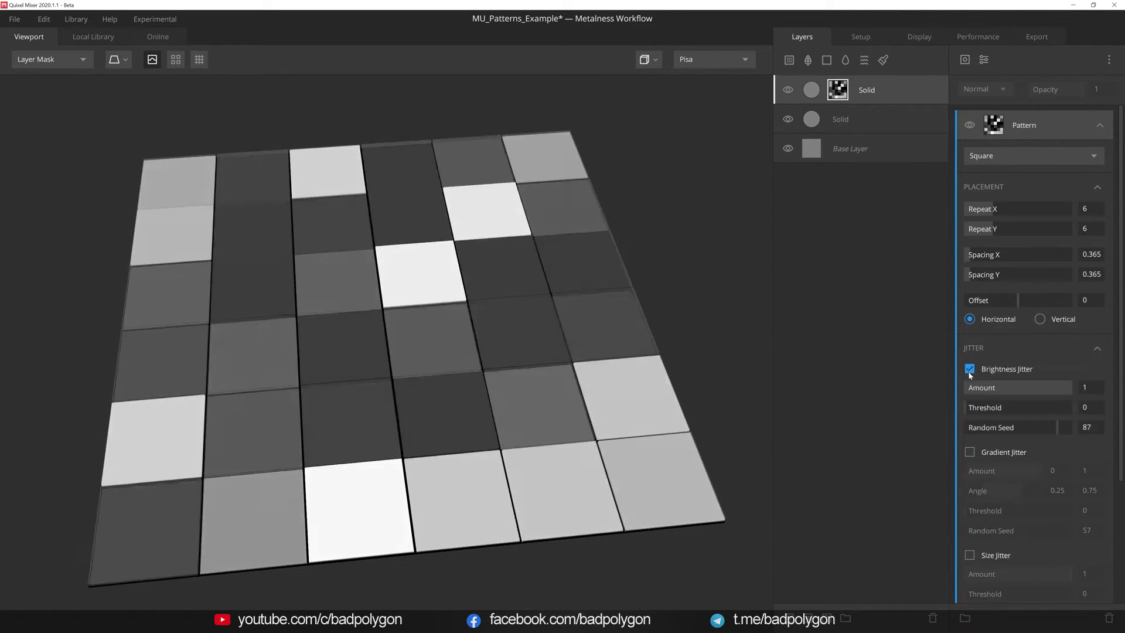
{"action": "left_click_drag", "start_coordinate": [1063, 379], "coordinate": [1031, 385]}
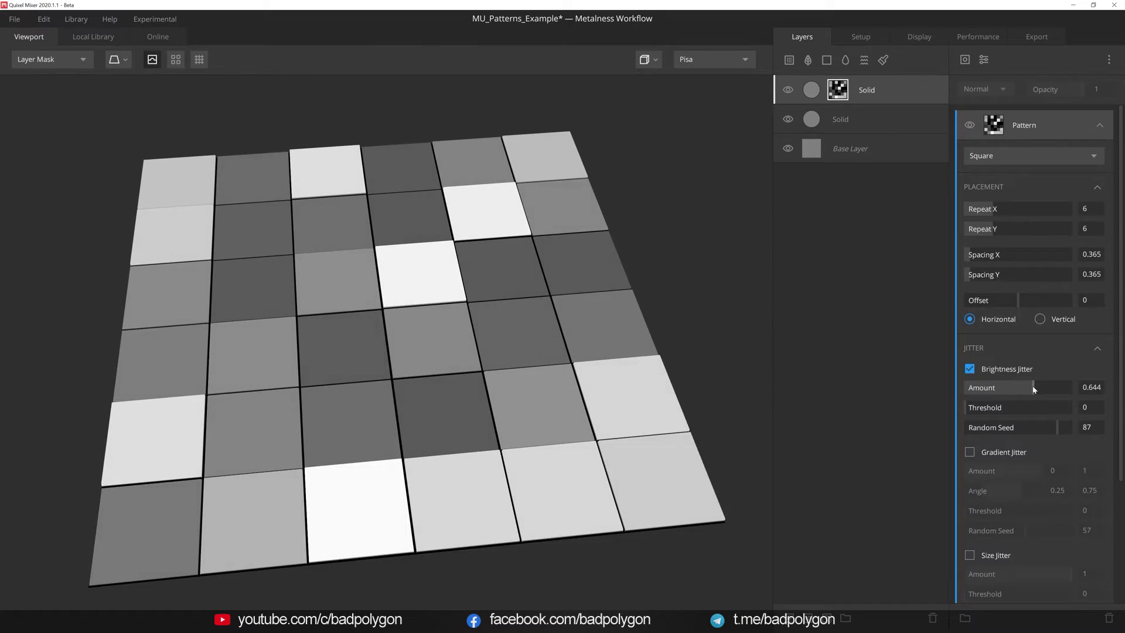
{"action": "left_click_drag", "start_coordinate": [1057, 427], "coordinate": [977, 429]}
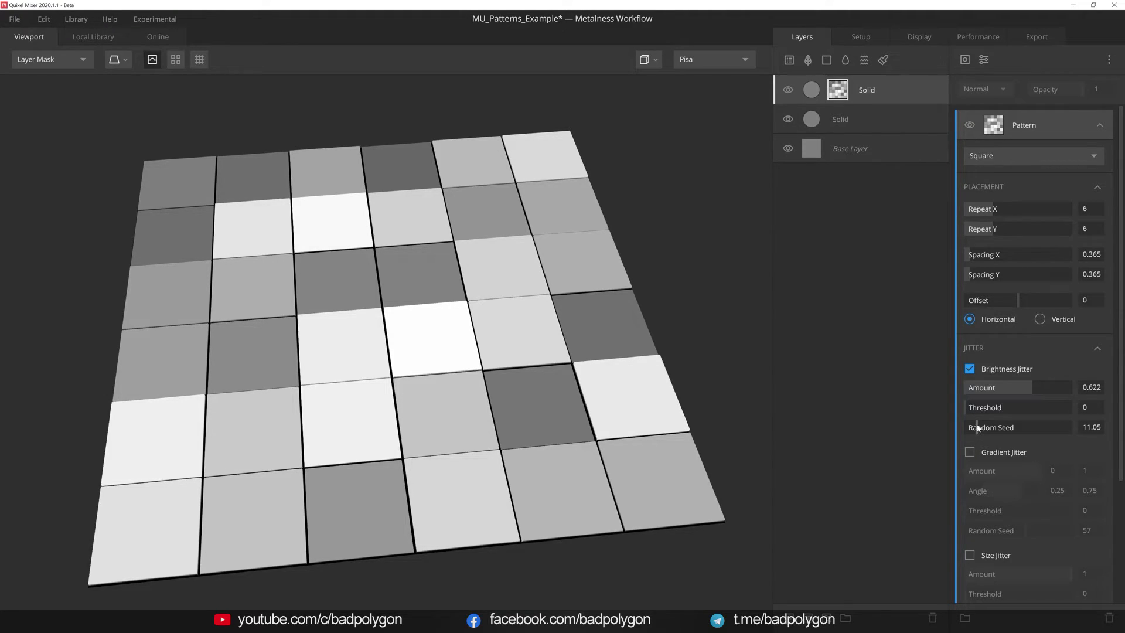
Step: Enable Gradient Jitter with a full 0–1 angle range and random seed 43.74
{"action": "left_click", "coordinate": [970, 452]}
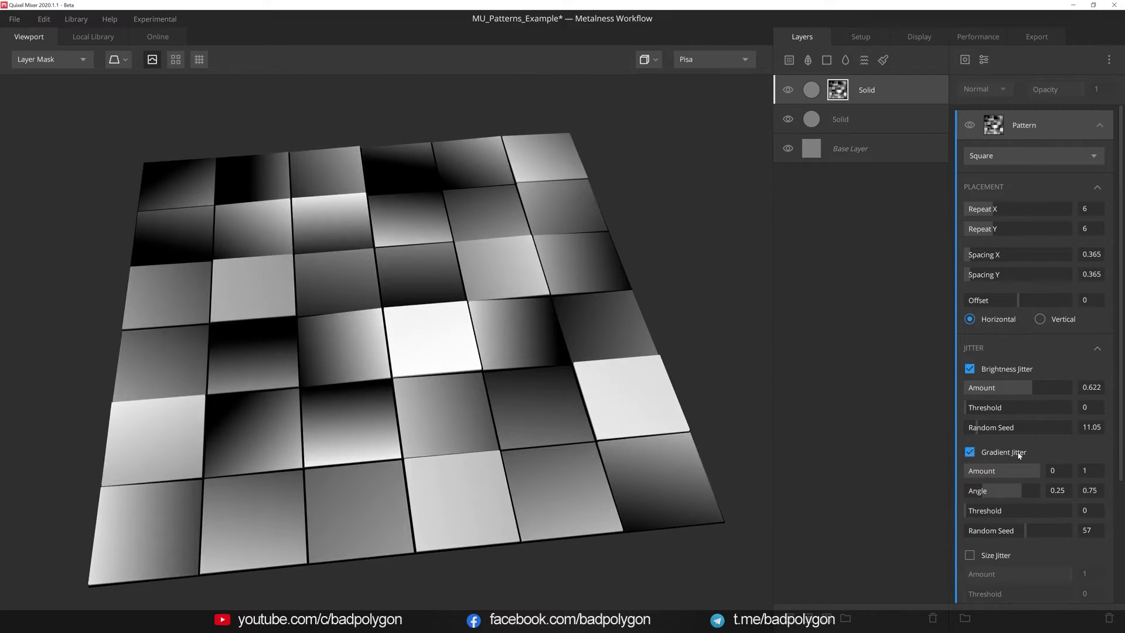
{"action": "mouse_move", "coordinate": [1021, 491]}
{"action": "left_mouse_down"}
{"action": "mouse_move", "coordinate": [1041, 496]}
{"action": "mouse_move", "coordinate": [967, 489]}
{"action": "left_mouse_up"}
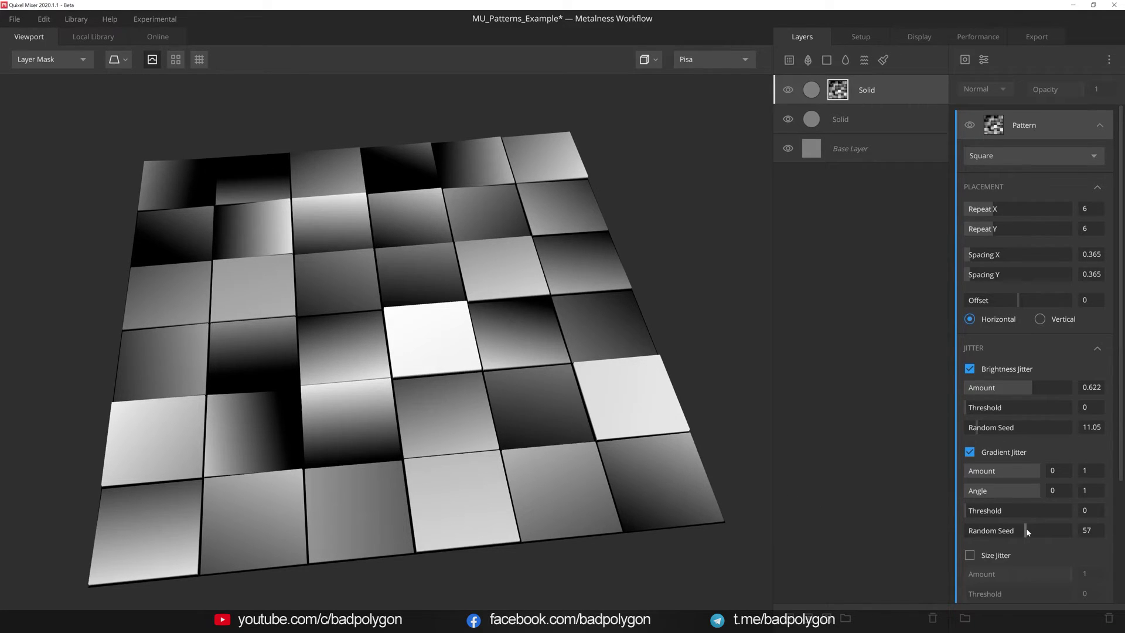
{"action": "left_click_drag", "start_coordinate": [1026, 530], "coordinate": [1013, 530]}
{"action": "scroll", "coordinate": [1013, 529], "scroll_direction": "down", "scroll_amount": 3}
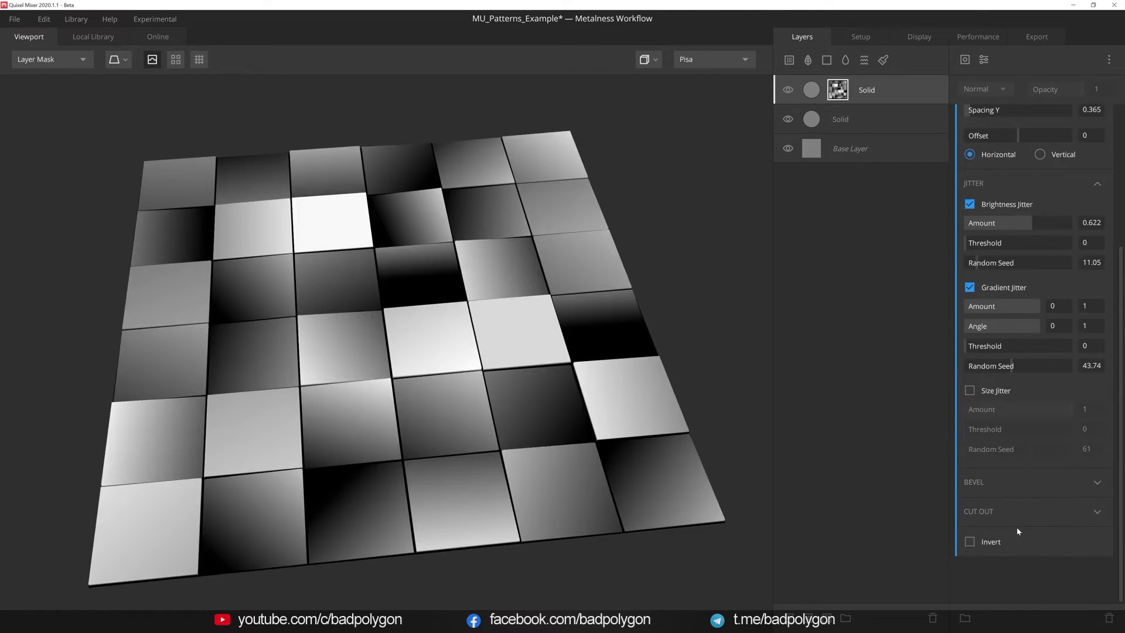
Step: Cut out tiles at amount 0.075 and add a Blur modifier with strength 0.008
{"action": "left_click", "coordinate": [1098, 514]}
{"action": "left_click_drag", "start_coordinate": [966, 533], "coordinate": [1017, 557]}
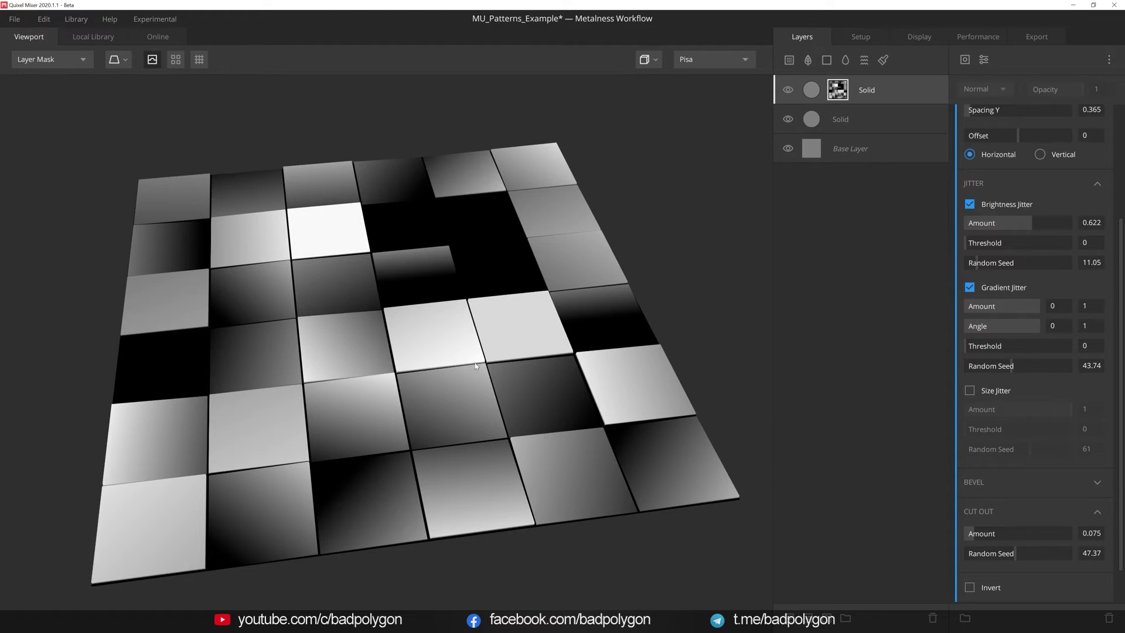
{"action": "left_click", "coordinate": [984, 59]}
{"action": "left_click", "coordinate": [1018, 177]}
{"action": "left_click_drag", "start_coordinate": [984, 168], "coordinate": [966, 171]}
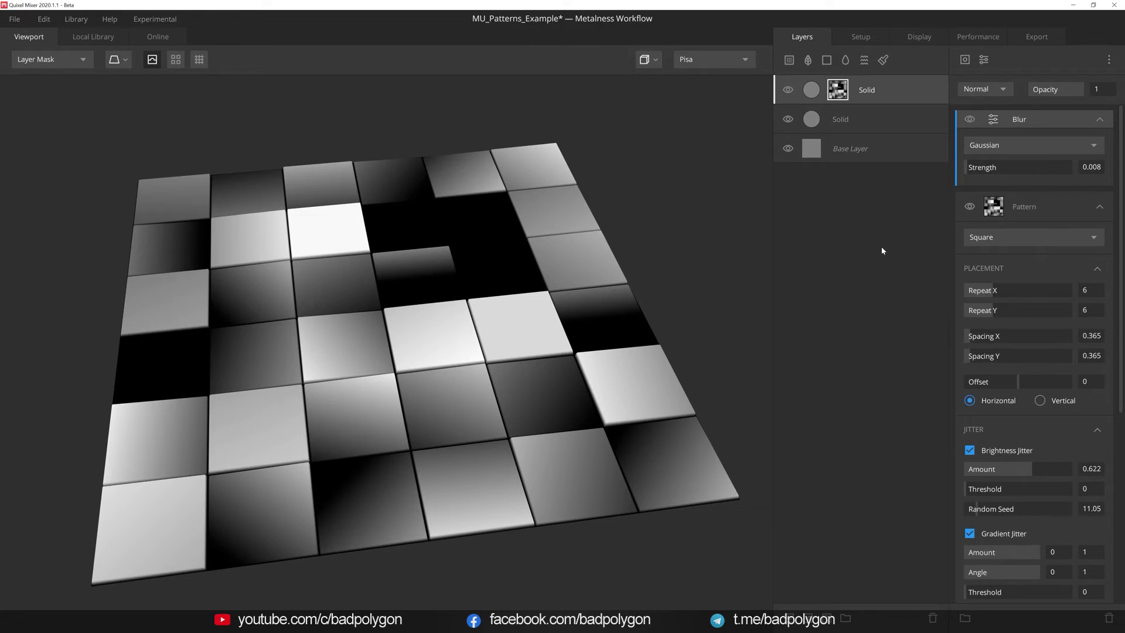
Step: Add a Perlin noise component in Multiply blend mode with seed 2
{"action": "left_click", "coordinate": [965, 60]}
{"action": "mouse_move", "coordinate": [974, 112]}
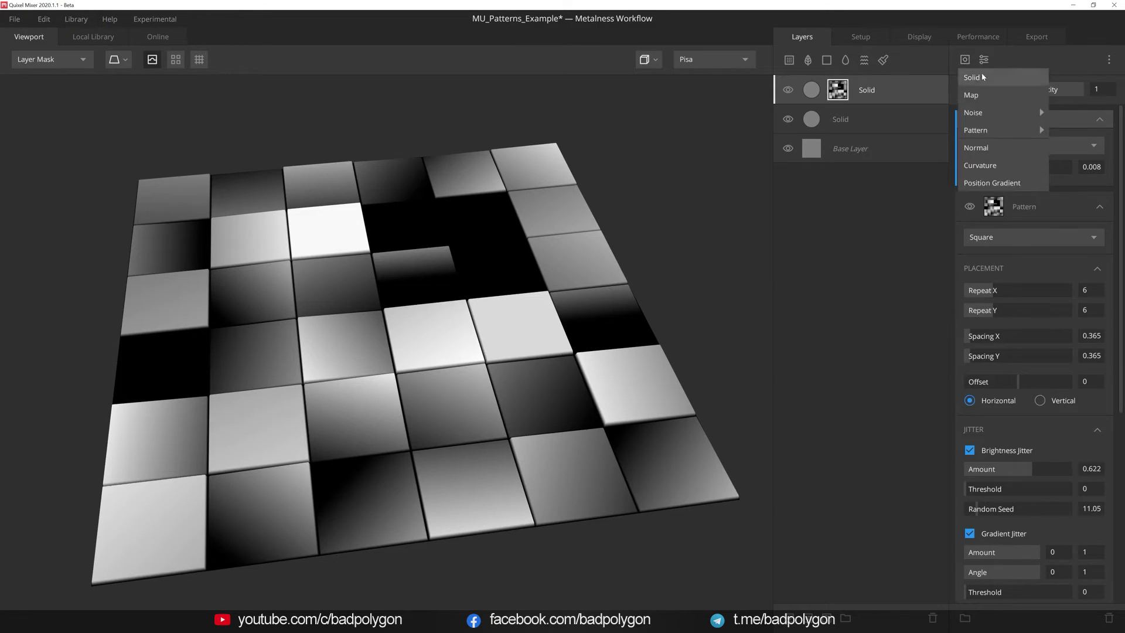
{"action": "left_click", "coordinate": [1052, 130]}
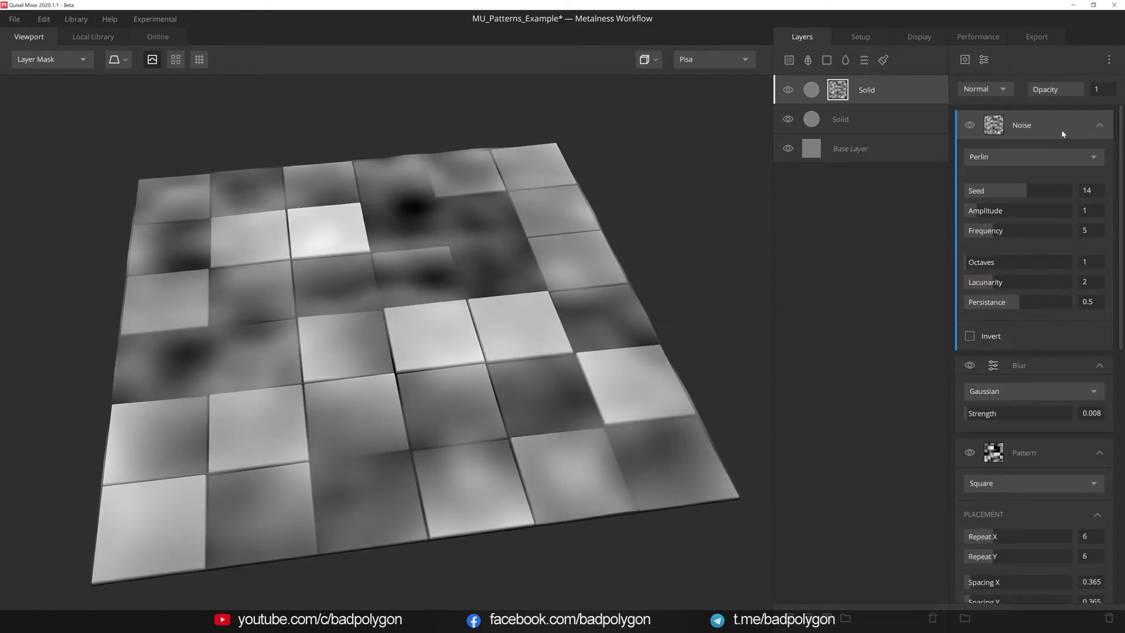
{"action": "left_click", "coordinate": [983, 92]}
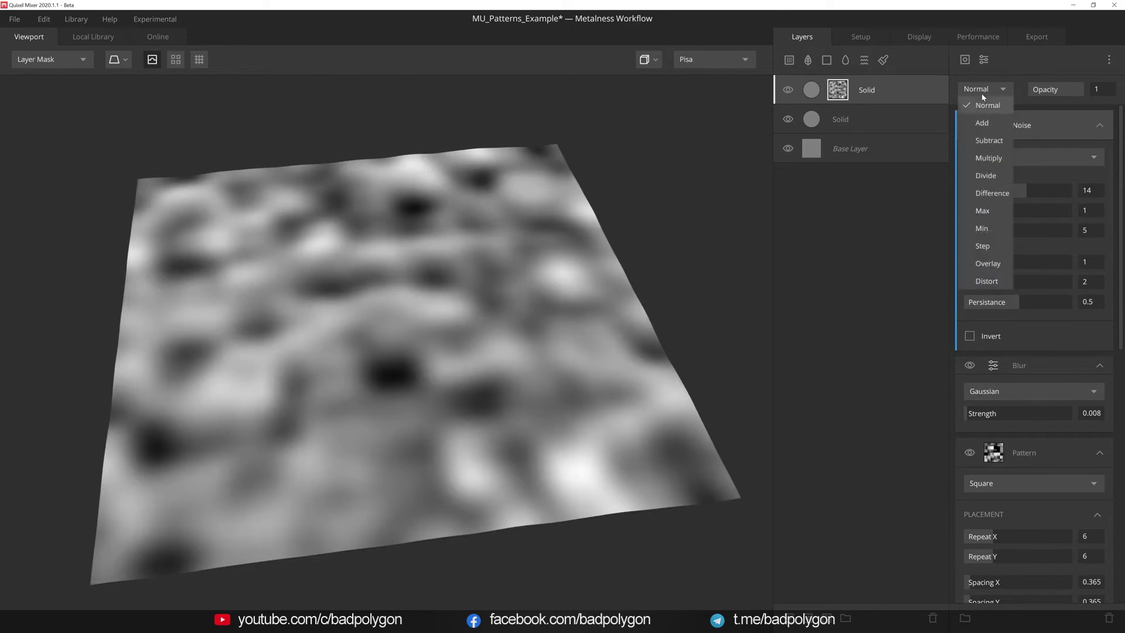
{"action": "left_click", "coordinate": [989, 158]}
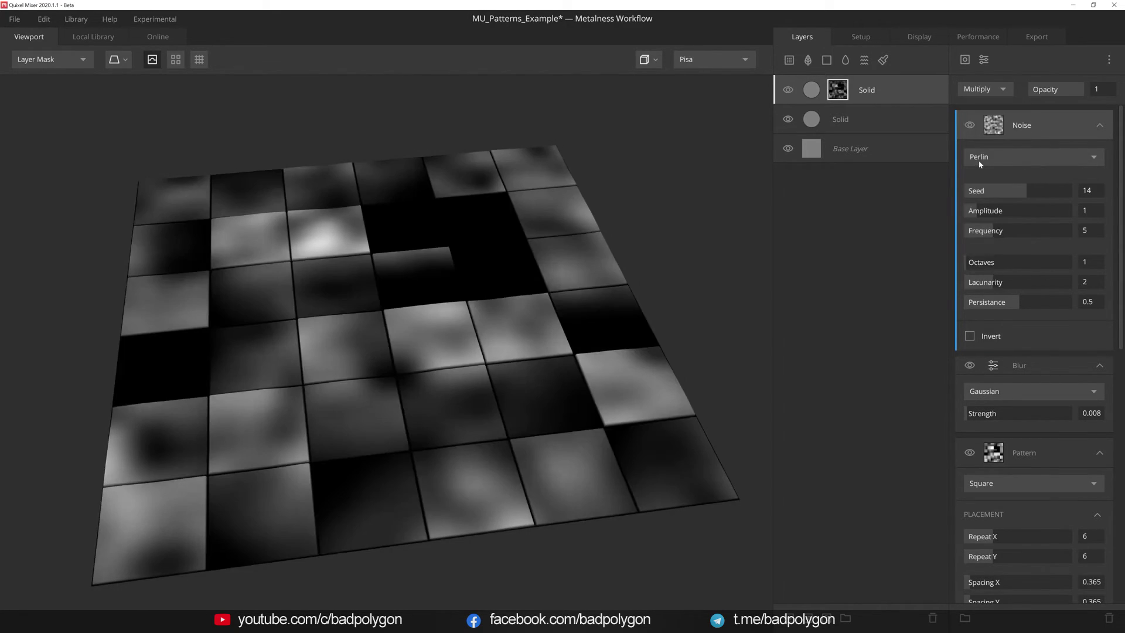
{"action": "left_click_drag", "start_coordinate": [1012, 190], "coordinate": [1020, 191]}
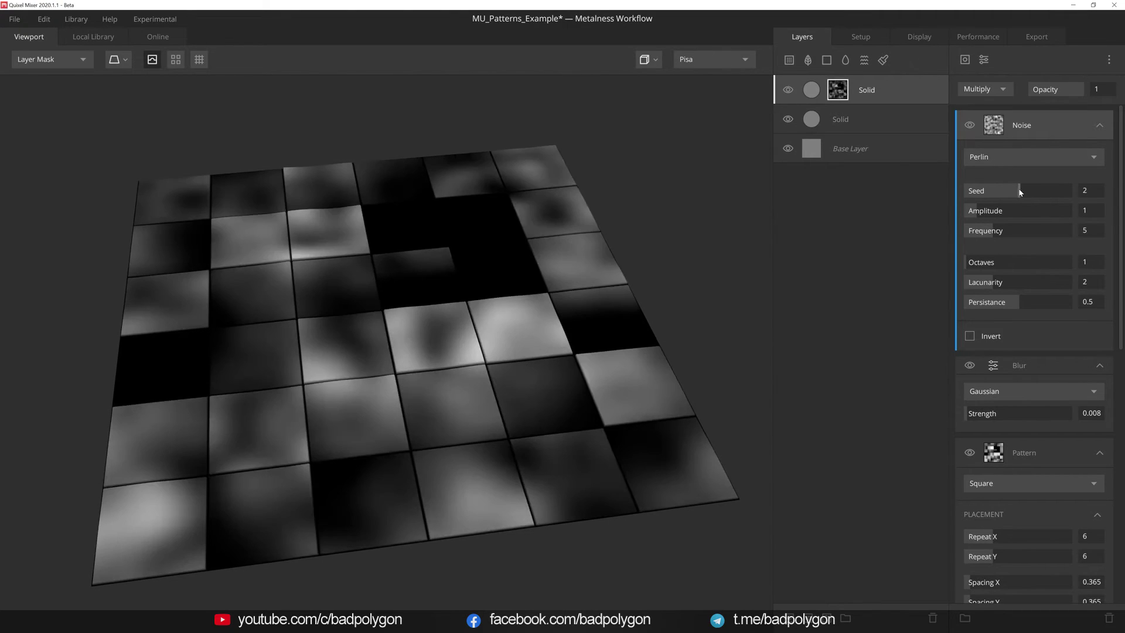
Step: Set noise amplitude 0.475 and frequency 2.652, then preview the floor in PBR Metalness
{"action": "left_click", "coordinate": [975, 214]}
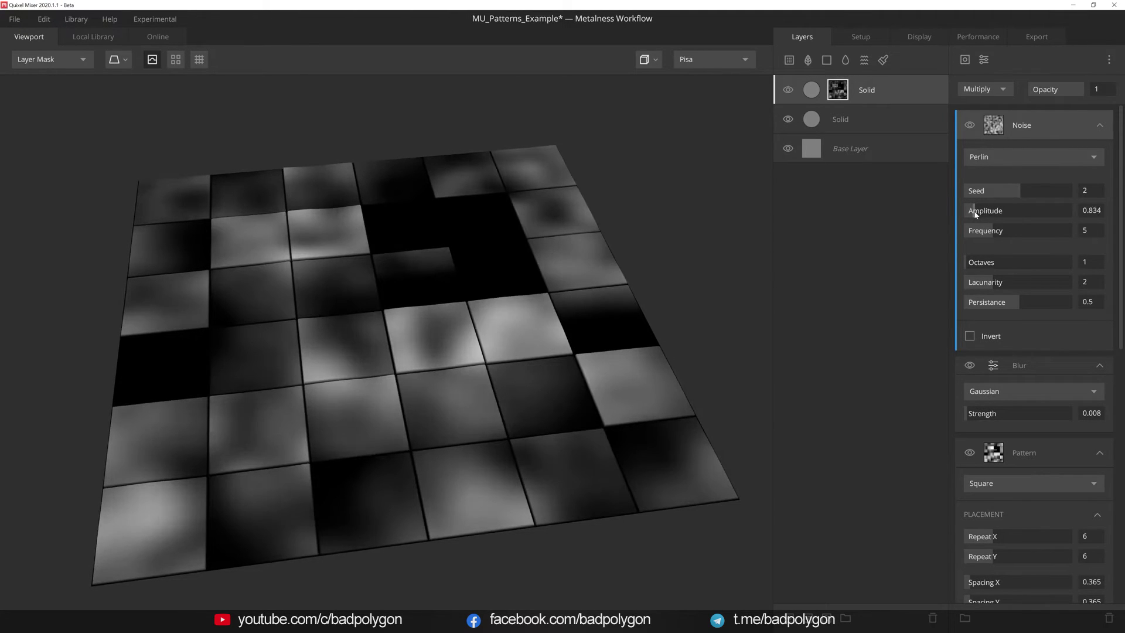
{"action": "left_click_drag", "start_coordinate": [974, 214], "coordinate": [971, 213]}
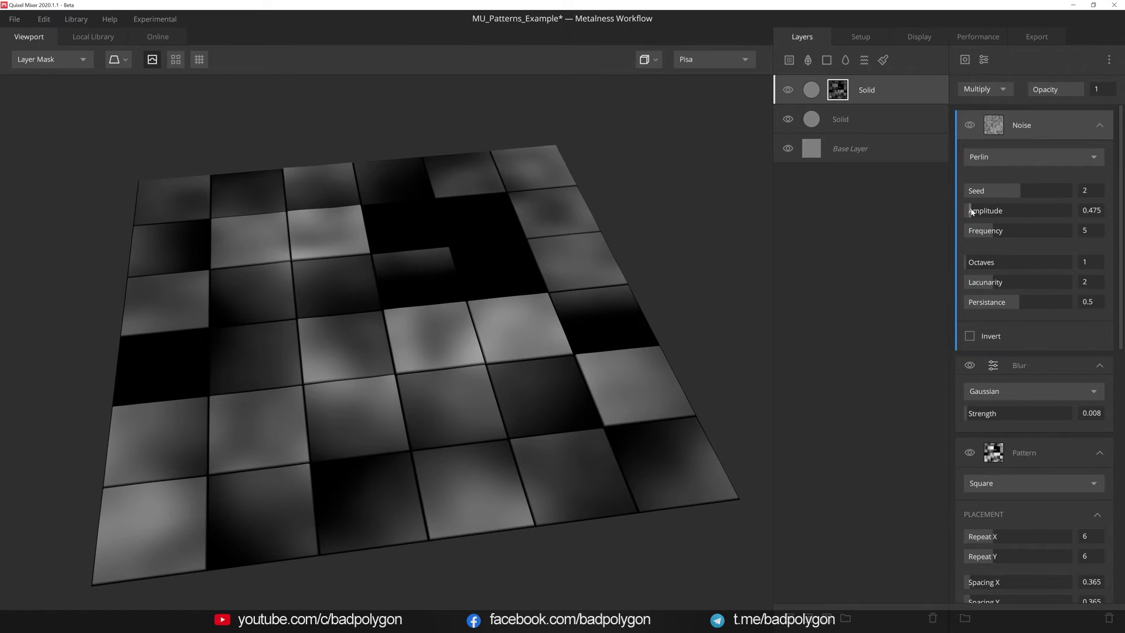
{"action": "left_click", "coordinate": [985, 235]}
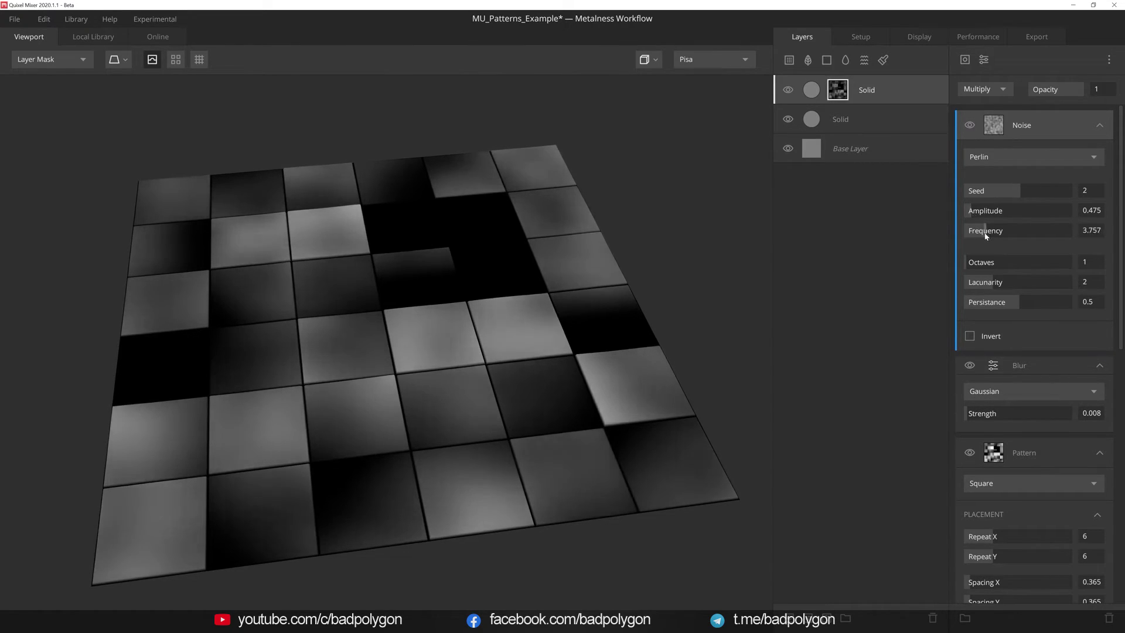
{"action": "left_click_drag", "start_coordinate": [985, 234], "coordinate": [979, 235]}
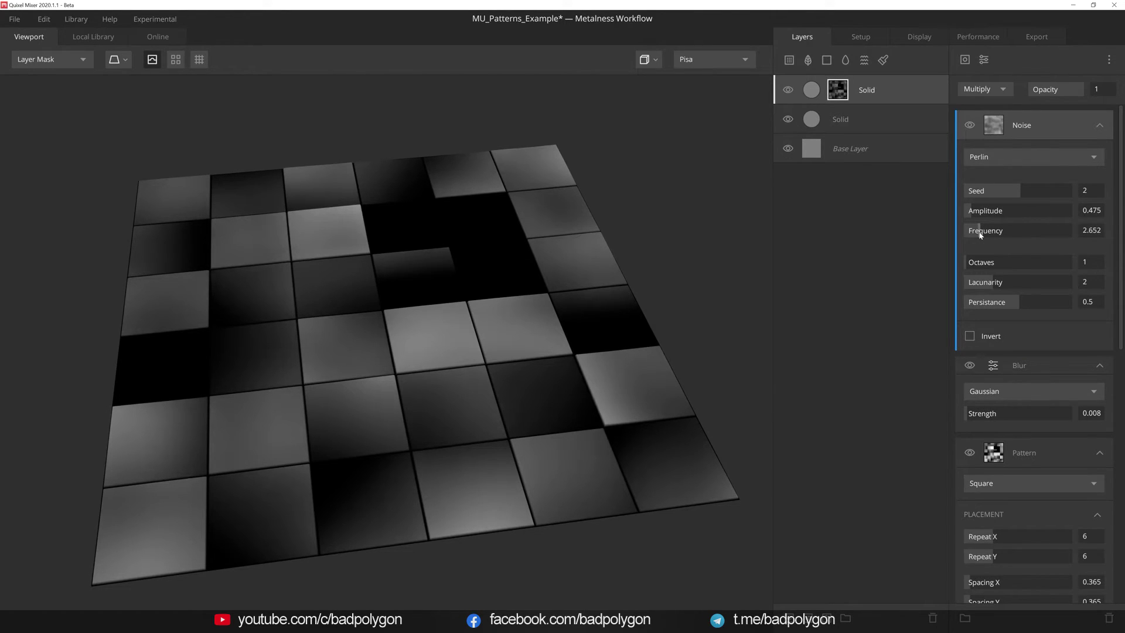
{"action": "key", "text": "m"}
{"action": "mouse_move", "coordinate": [652, 310]}
{"action": "left_mouse_down"}
{"action": "mouse_move", "coordinate": [344, 296]}
{"action": "mouse_move", "coordinate": [433, 346]}
{"action": "mouse_move", "coordinate": [505, 335]}
{"action": "left_mouse_up"}
Step: Toggle the Noise component off and on to compare, then return to Layer Mask view
{"action": "left_click", "coordinate": [972, 125]}
{"action": "left_click", "coordinate": [973, 125]}
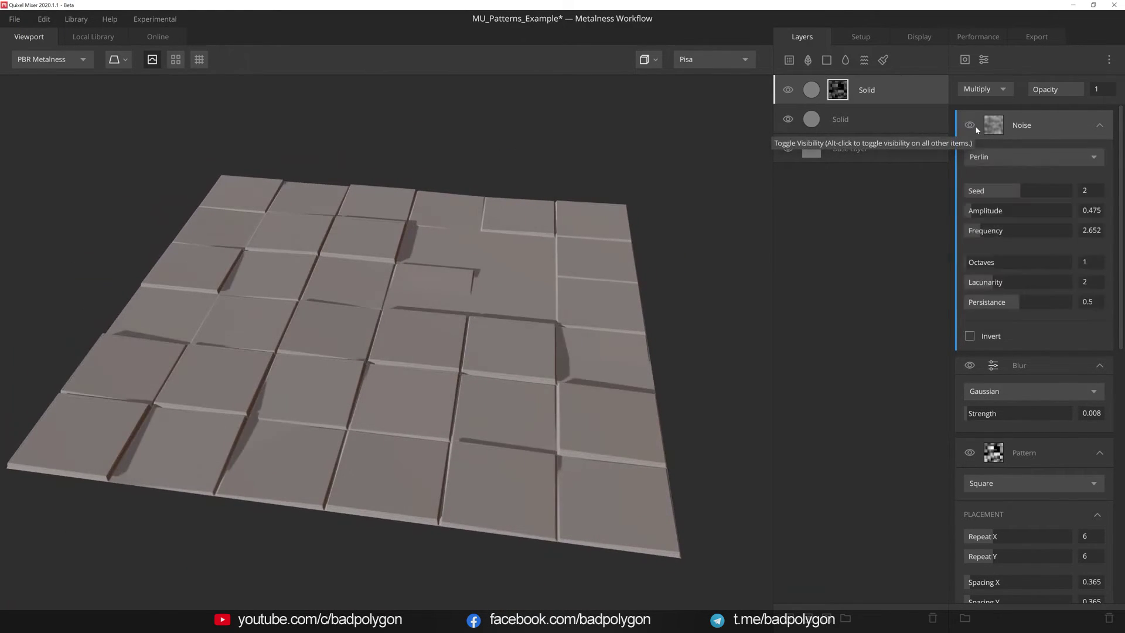
{"action": "mouse_move", "coordinate": [716, 249]}
{"action": "left_mouse_down"}
{"action": "mouse_move", "coordinate": [567, 203]}
{"action": "mouse_move", "coordinate": [528, 214]}
{"action": "mouse_move", "coordinate": [524, 229]}
{"action": "mouse_move", "coordinate": [661, 238]}
{"action": "mouse_move", "coordinate": [660, 251]}
{"action": "mouse_move", "coordinate": [711, 258]}
{"action": "left_mouse_up"}
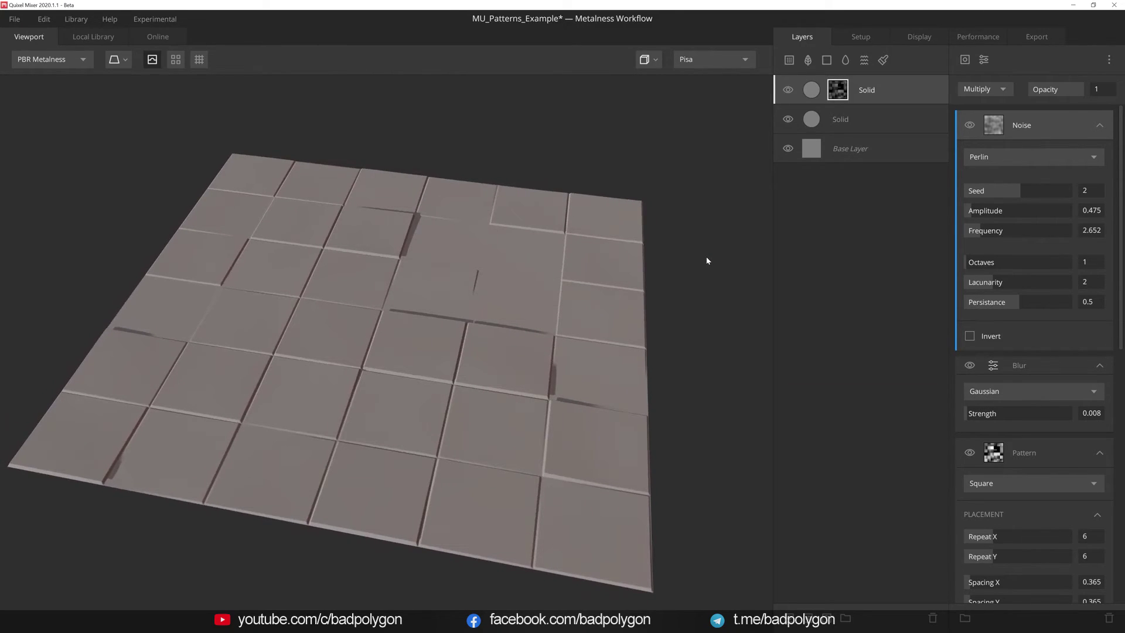
{"action": "key", "text": "m"}
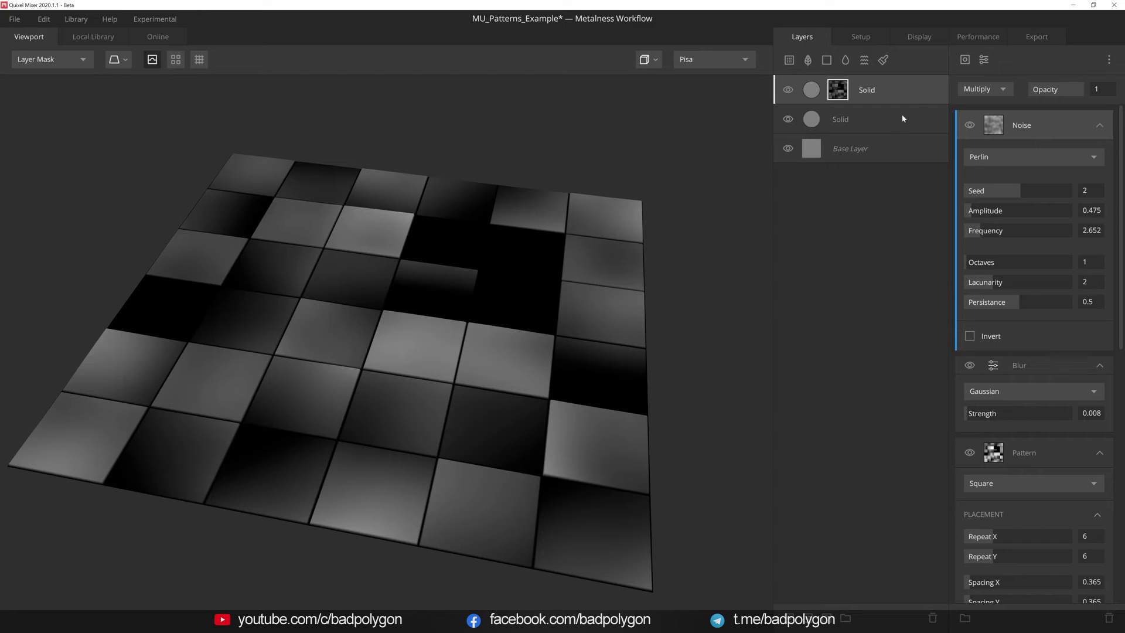
{"action": "left_click", "coordinate": [965, 59]}
Step: Add a Map component sourced from the 'Concrete Damaged' library asset
{"action": "left_click", "coordinate": [1001, 101]}
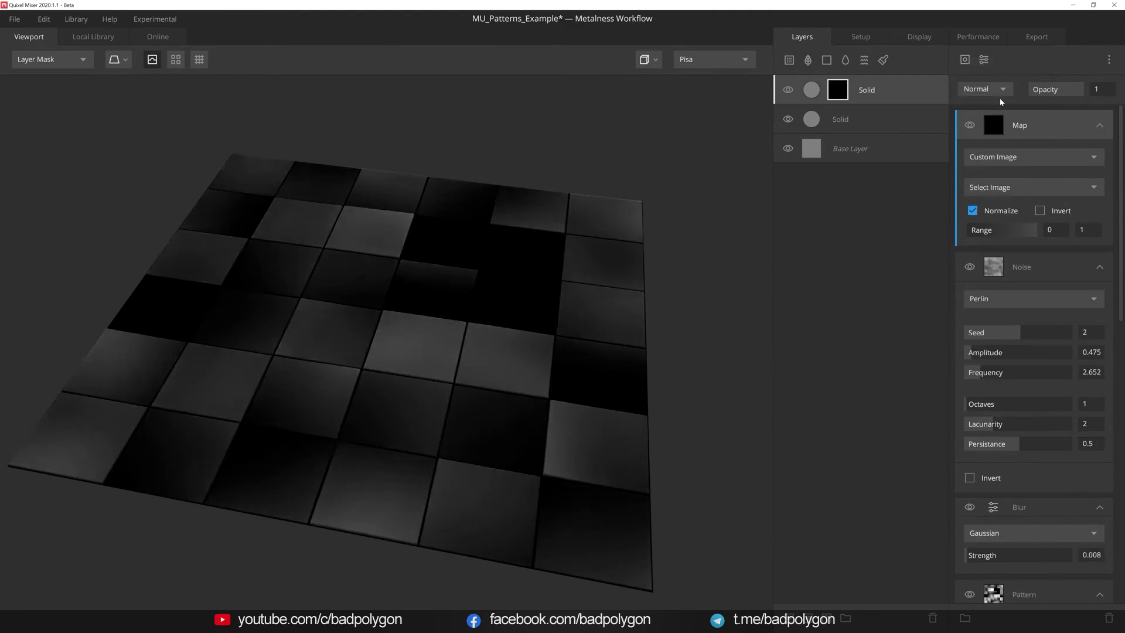
{"action": "left_click", "coordinate": [1053, 155]}
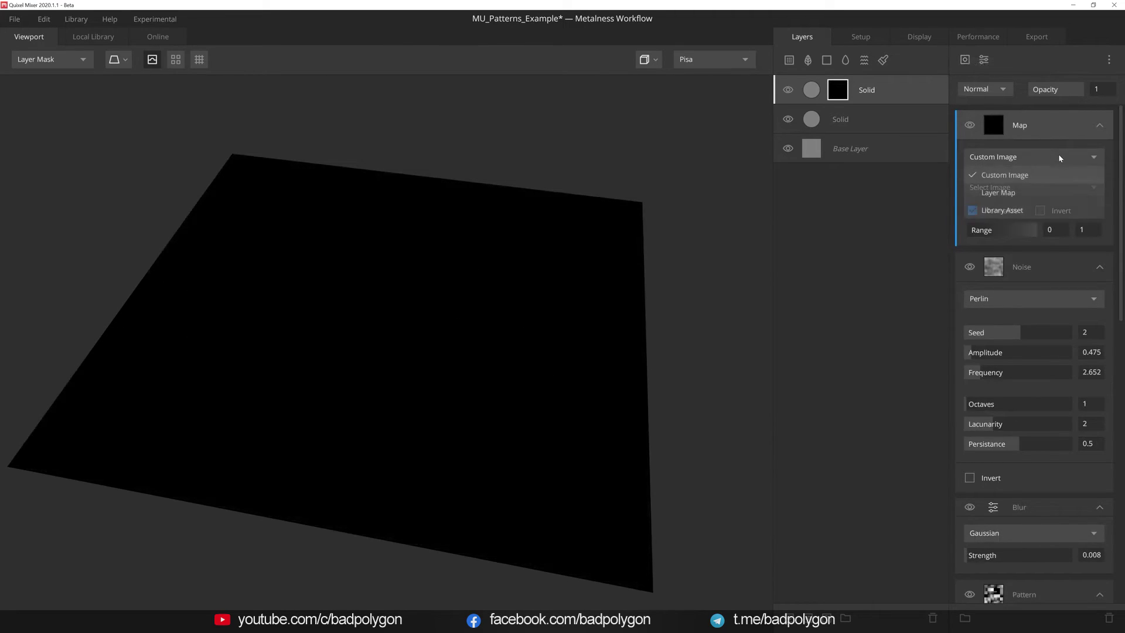
{"action": "left_click", "coordinate": [1038, 210]}
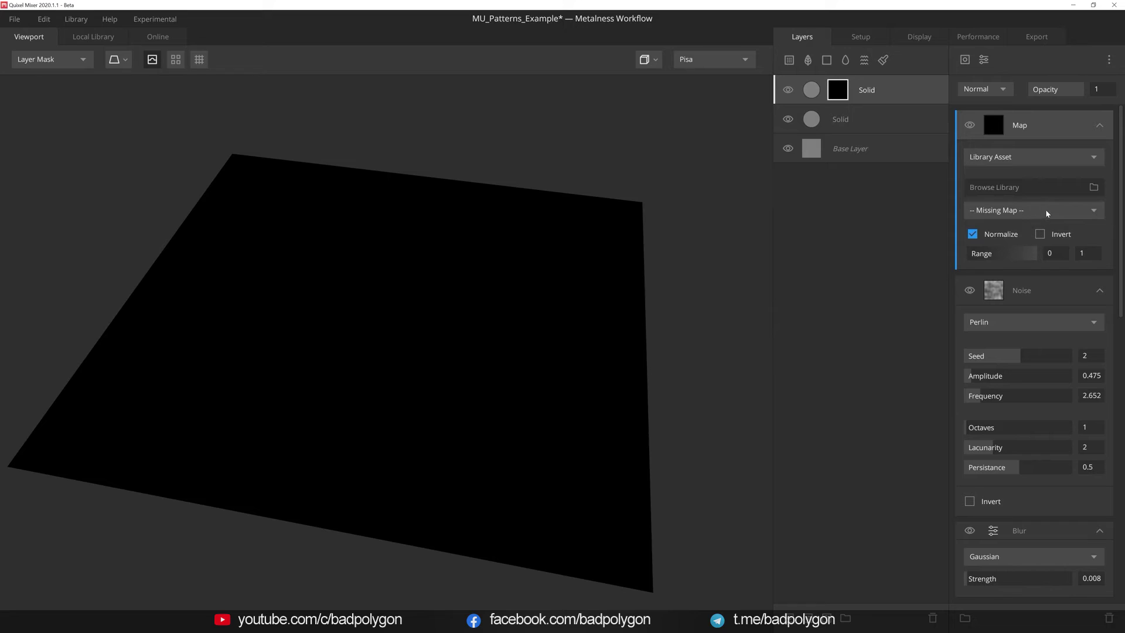
{"action": "left_click", "coordinate": [1093, 187]}
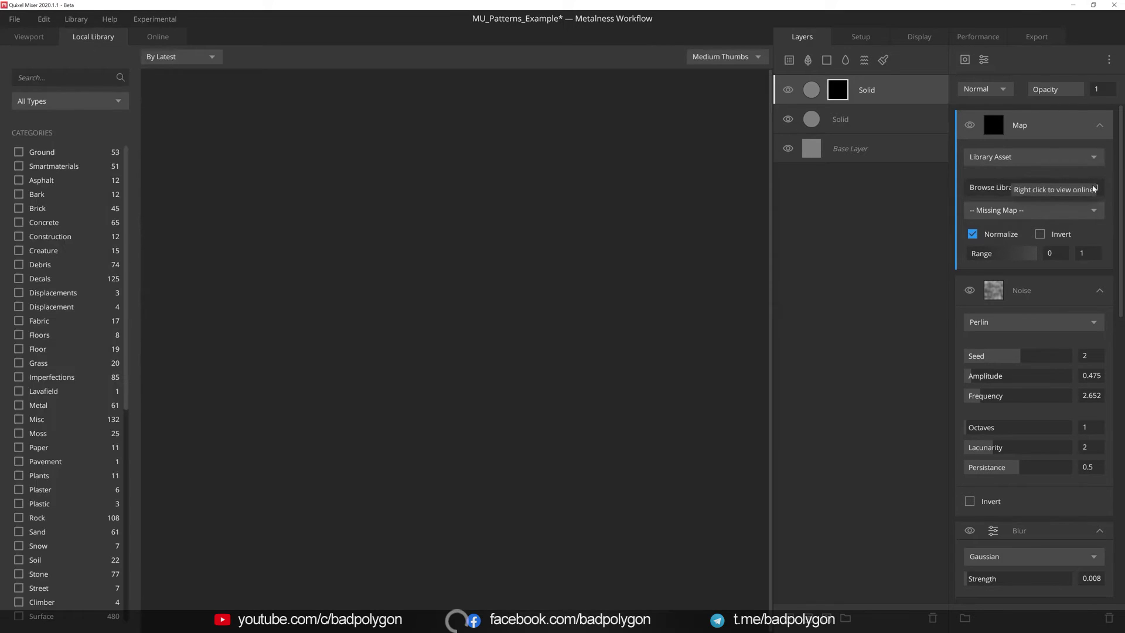
{"action": "left_click", "coordinate": [64, 78]}
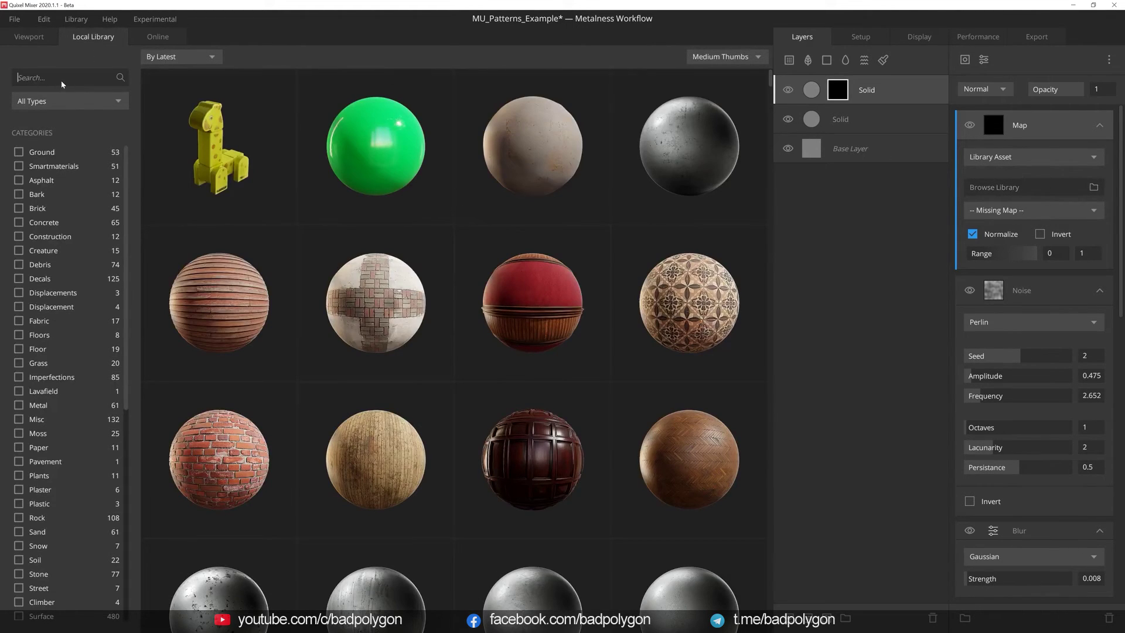
{"action": "type", "text": "Concrete Damaged"}
{"action": "left_click", "coordinate": [361, 276]}
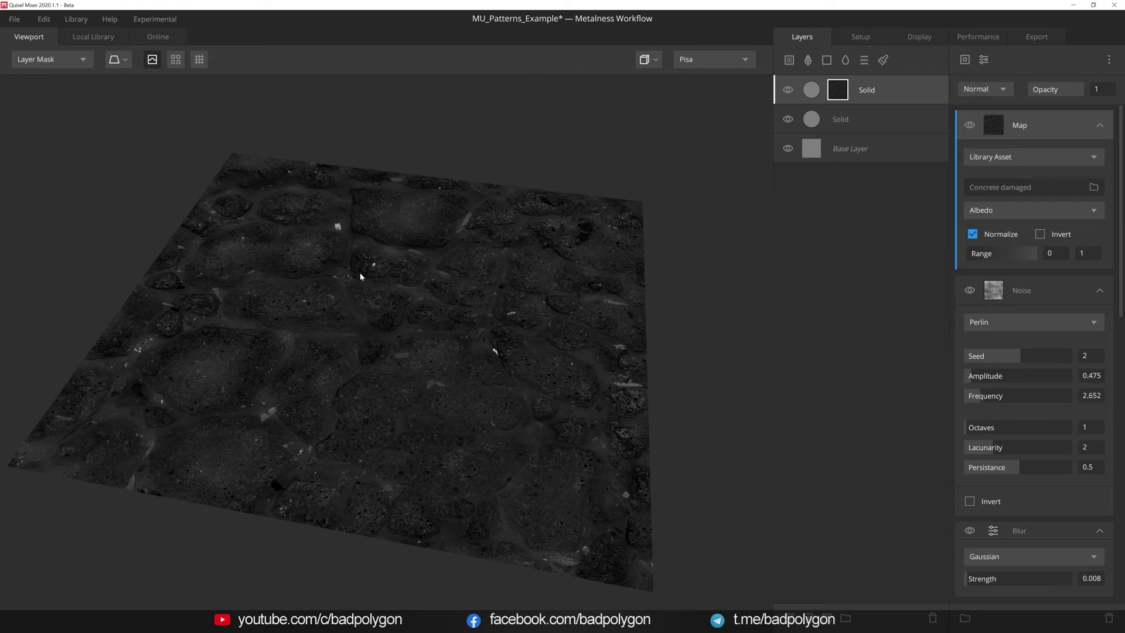
Step: Use its Displacement channel with a narrowed range, Min blend and 0.747 opacity
{"action": "left_click", "coordinate": [995, 216]}
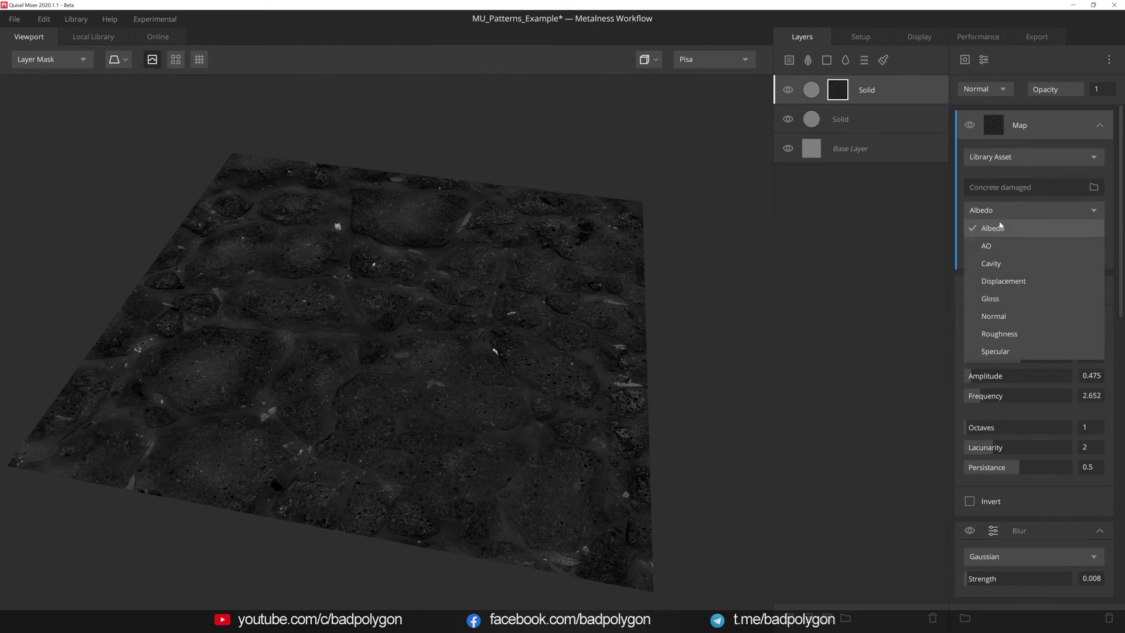
{"action": "left_click", "coordinate": [1004, 277]}
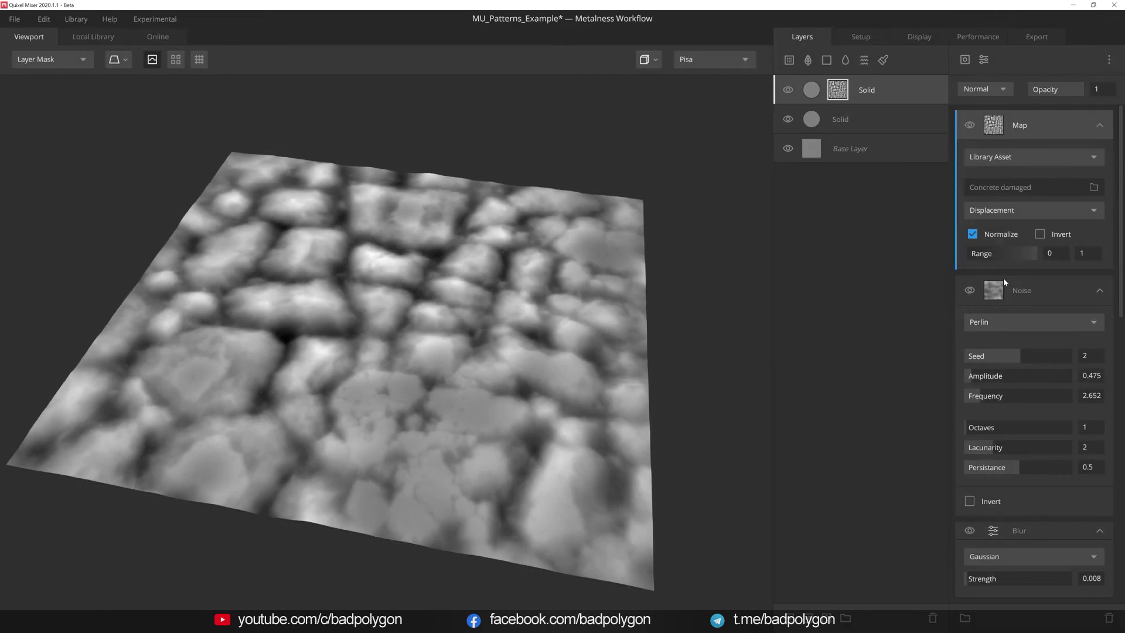
{"action": "left_click_drag", "start_coordinate": [1035, 254], "coordinate": [975, 256]}
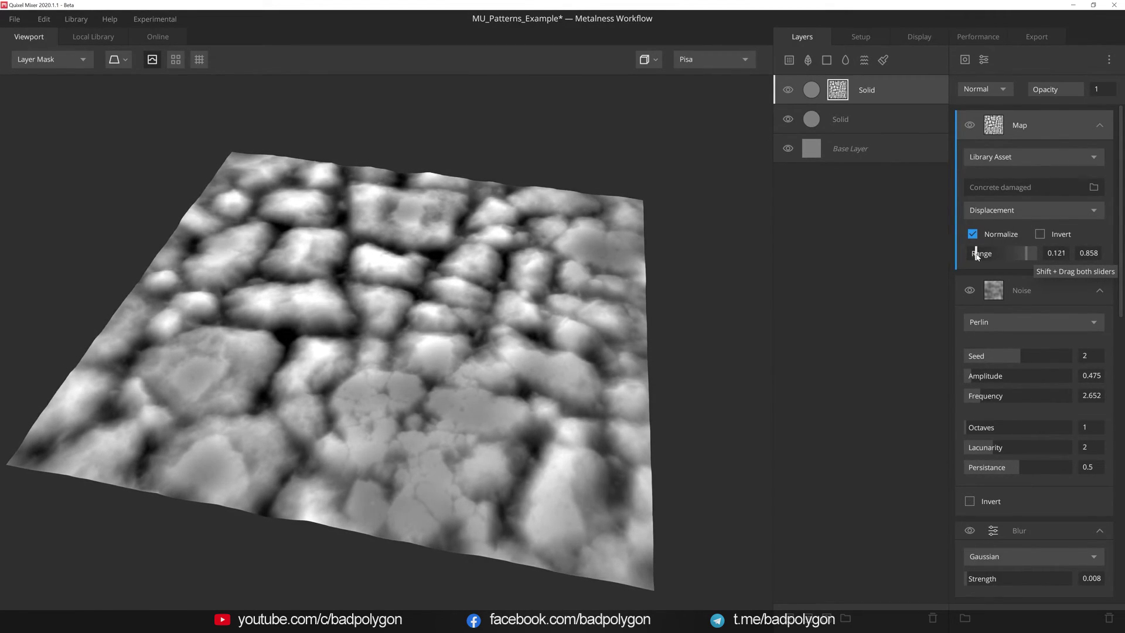
{"action": "left_click", "coordinate": [1001, 90]}
{"action": "left_click", "coordinate": [982, 228]}
{"action": "left_click_drag", "start_coordinate": [1083, 89], "coordinate": [1069, 88]}
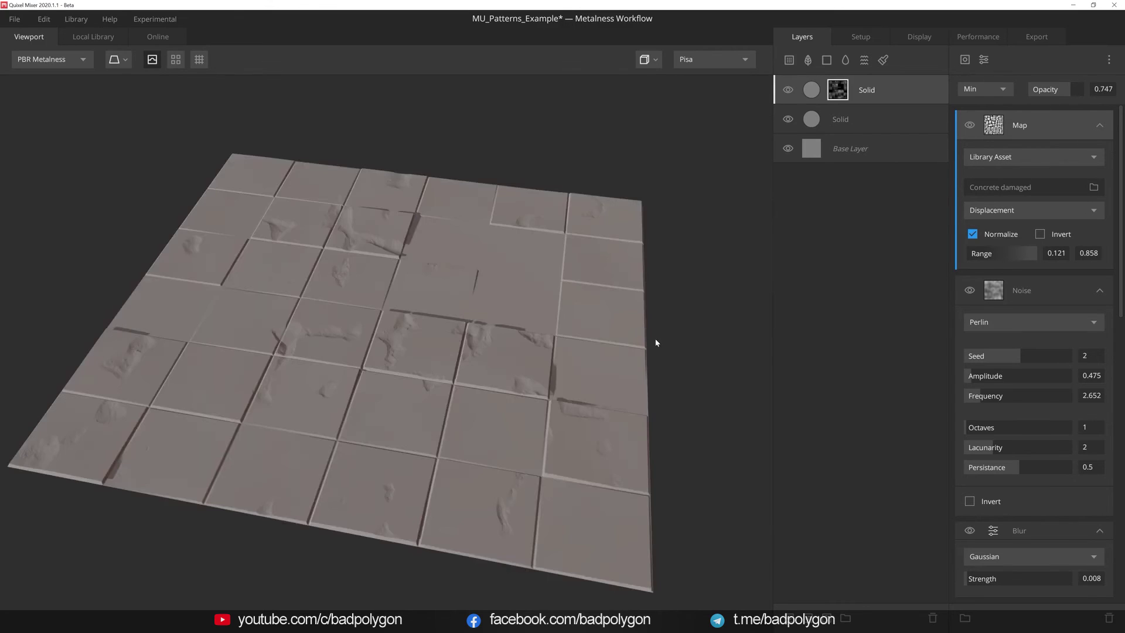
{"action": "mouse_move", "coordinate": [529, 359]}
{"action": "left_mouse_down", "text": "alt"}
{"action": "mouse_move", "coordinate": [422, 366]}
{"action": "mouse_move", "coordinate": [432, 341]}
{"action": "mouse_move", "coordinate": [507, 350]}
{"action": "mouse_move", "coordinate": [525, 372]}
{"action": "left_mouse_up", "text": "alt"}
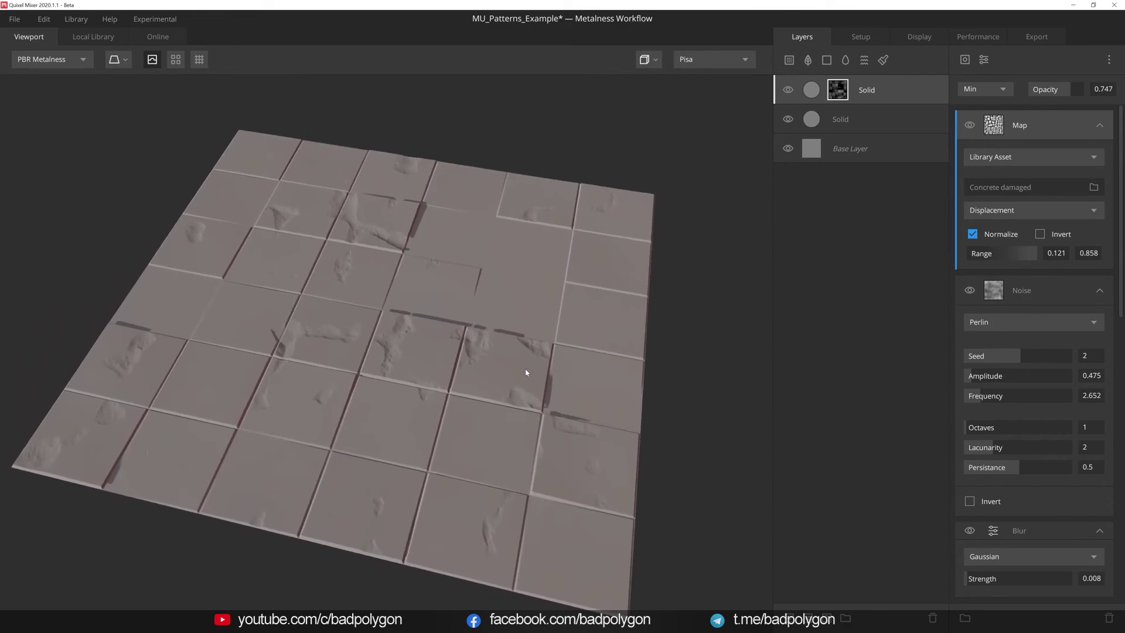
{"action": "key", "text": "m"}
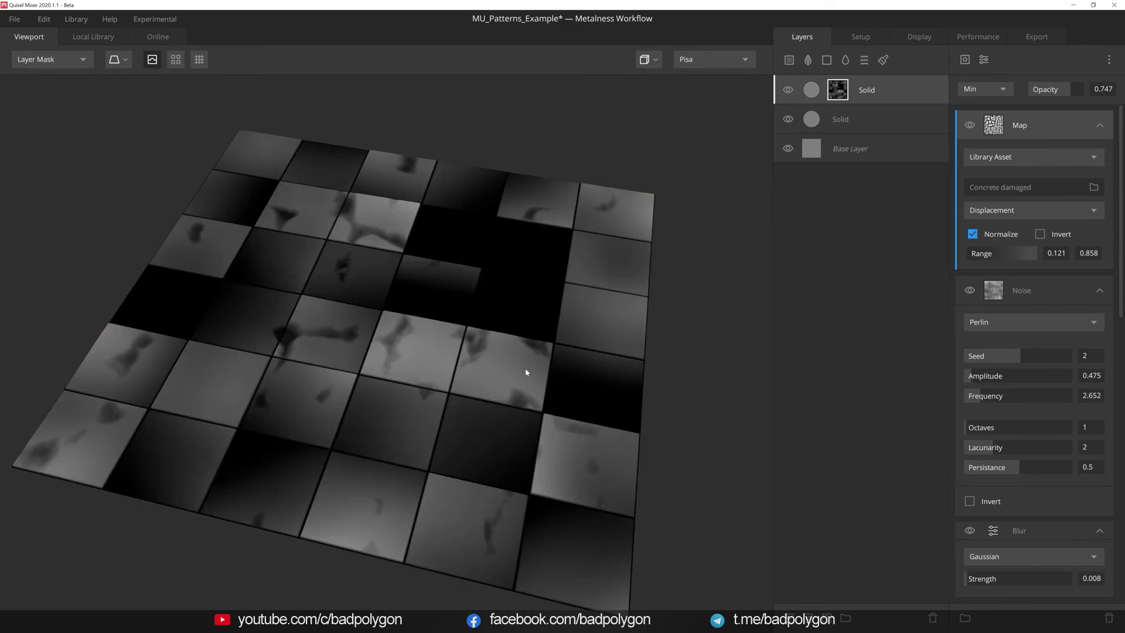
Step: Add a second Map component sourced from the 'Fort damaged floor' library asset
{"action": "left_click", "coordinate": [964, 59]}
{"action": "left_click", "coordinate": [992, 97]}
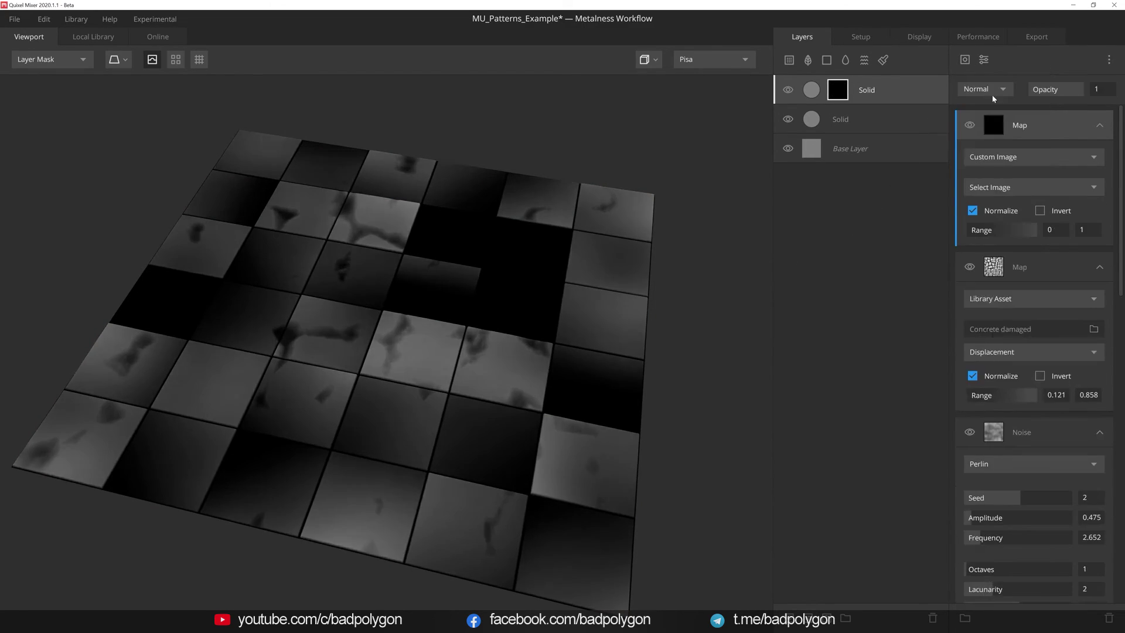
{"action": "left_click", "coordinate": [1055, 156]}
{"action": "left_click", "coordinate": [1081, 191]}
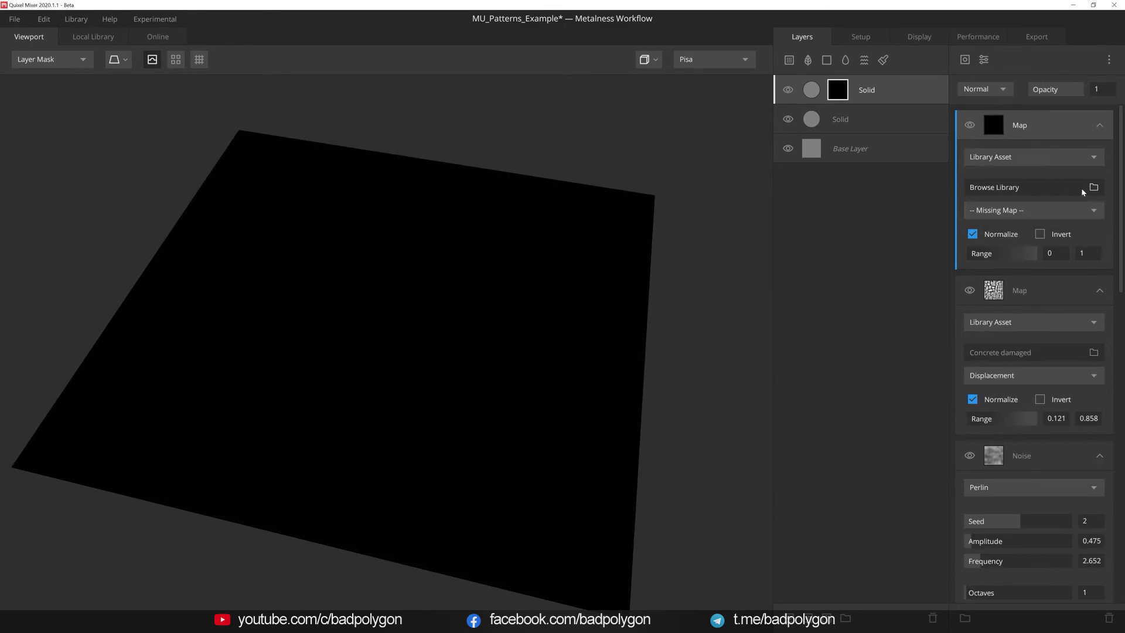
{"action": "left_click", "coordinate": [1081, 187]}
{"action": "double_click", "coordinate": [36, 77]}
{"action": "type", "text": "Fort damaged floor"}
{"action": "scroll", "coordinate": [322, 269], "scroll_direction": "down", "scroll_amount": 5}
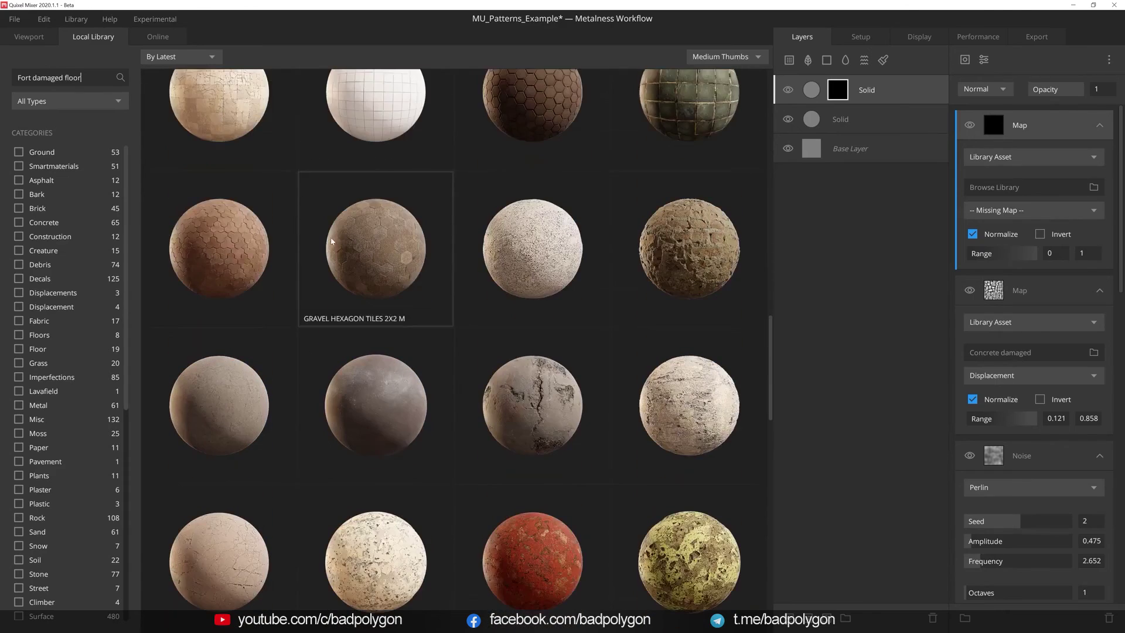
{"action": "scroll", "coordinate": [326, 247], "scroll_direction": "down", "scroll_amount": 3}
{"action": "left_click", "coordinate": [244, 312]}
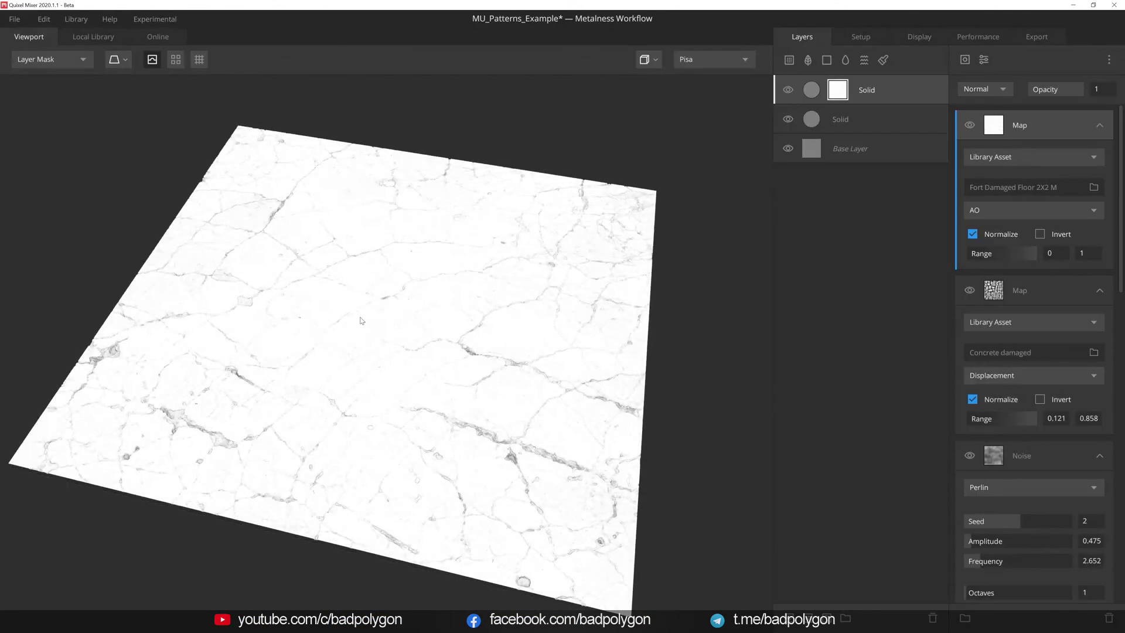
Step: Use its Displacement channel with a narrowed range, Multiply blend and 0.797 opacity
{"action": "left_click", "coordinate": [1036, 209]}
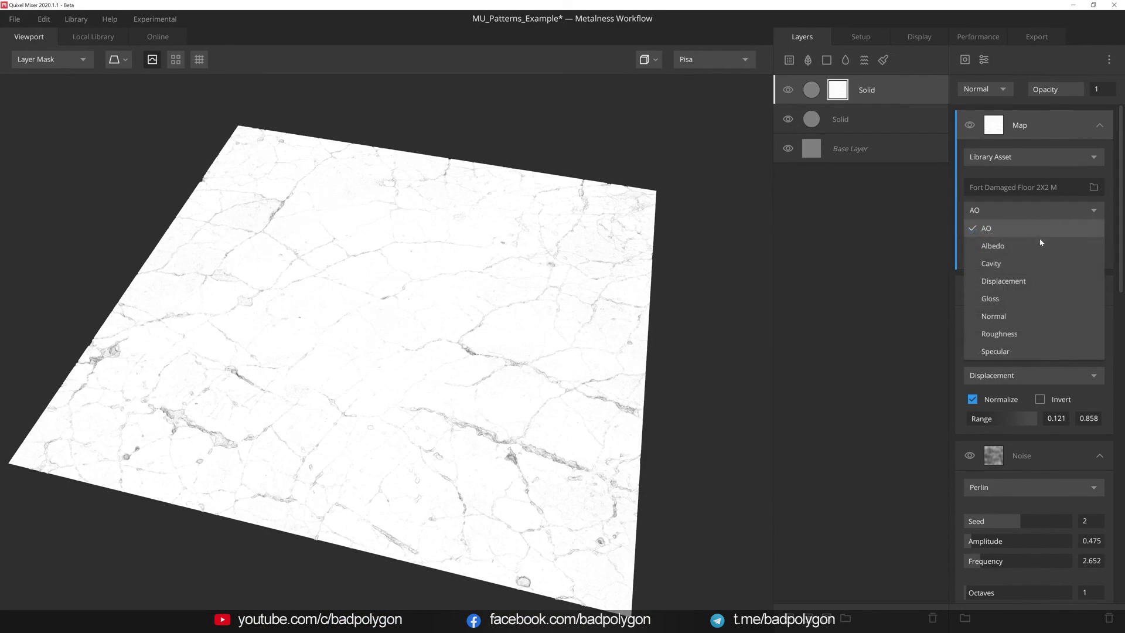
{"action": "left_click", "coordinate": [1033, 280]}
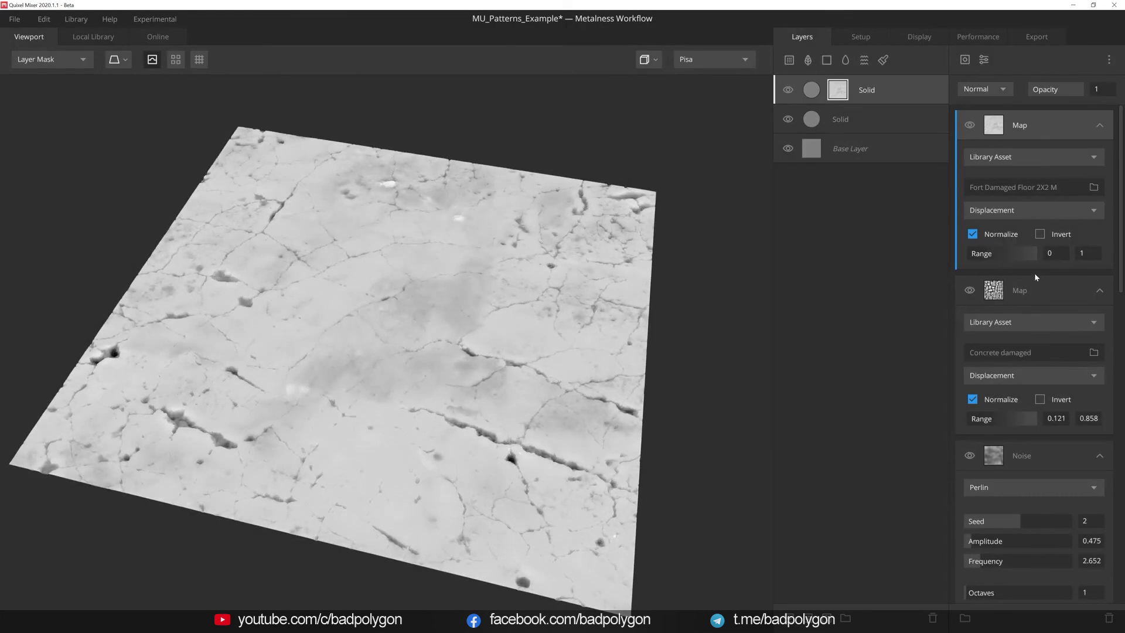
{"action": "left_click_drag", "start_coordinate": [1036, 254], "coordinate": [973, 253]}
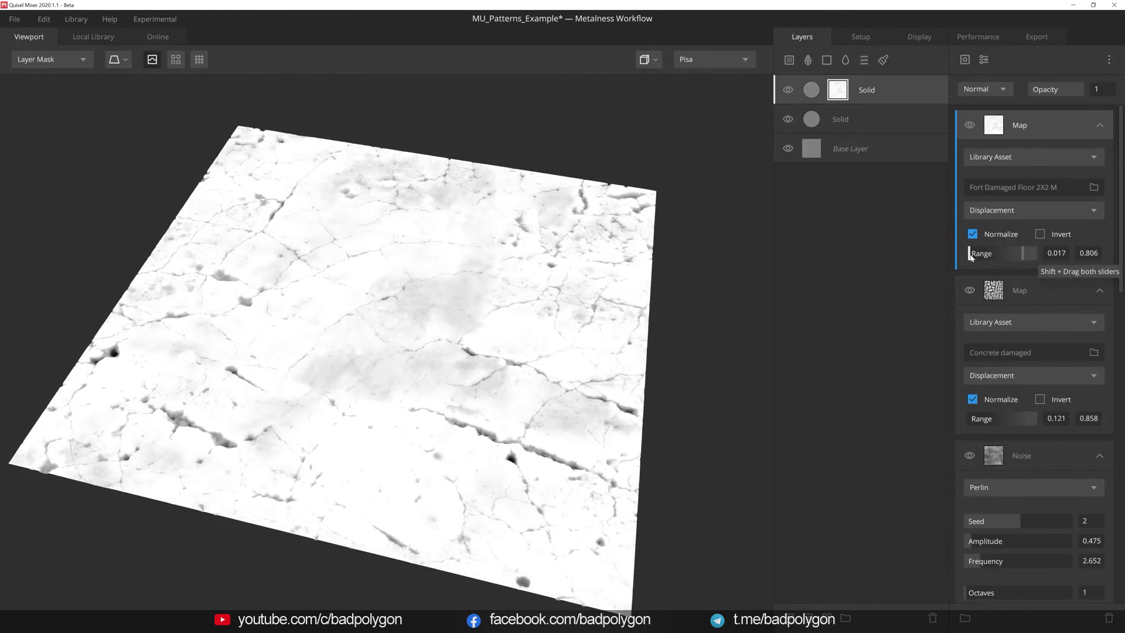
{"action": "left_click", "coordinate": [985, 89]}
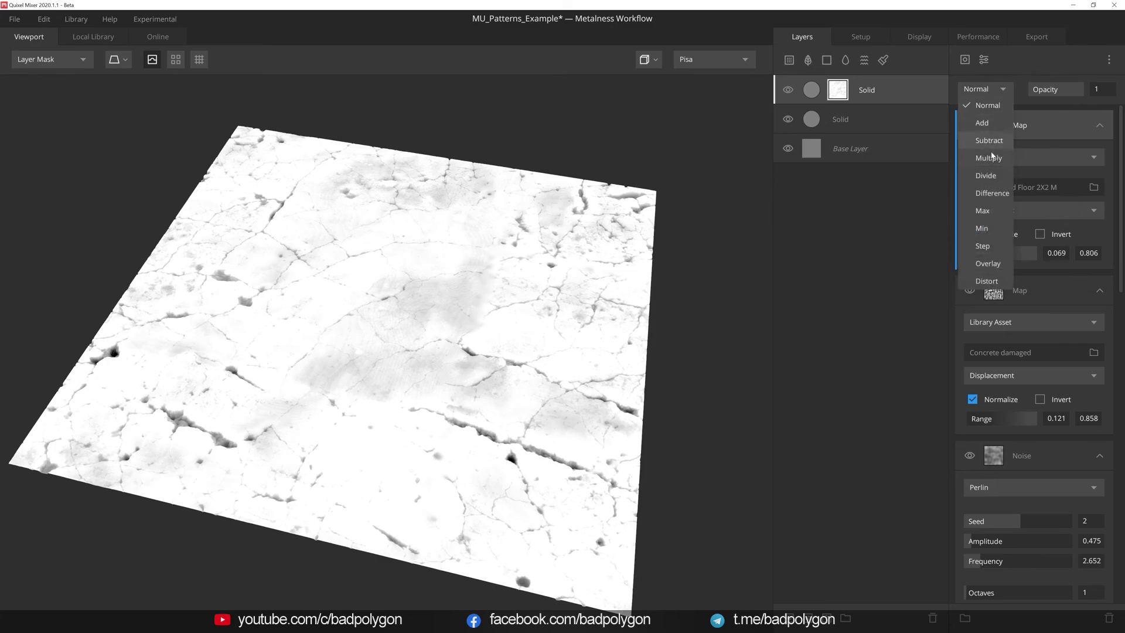
{"action": "left_click", "coordinate": [990, 157]}
{"action": "left_click_drag", "start_coordinate": [1076, 89], "coordinate": [1070, 89]}
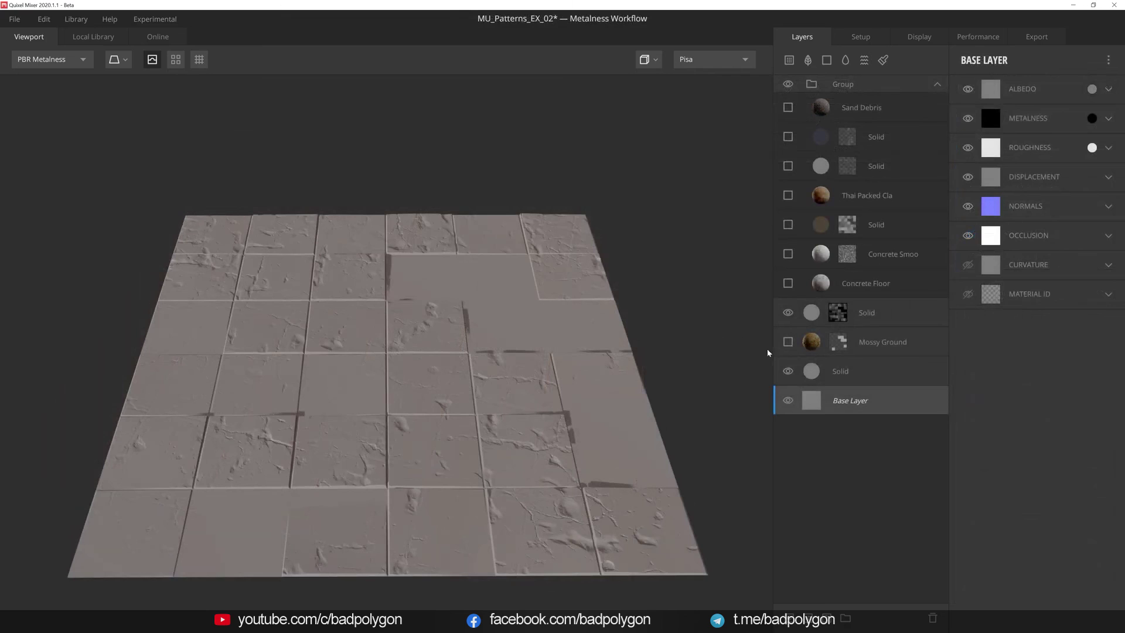
Step: Make all eight hidden layers visible, Mossy Ground through Sand Debris, and review the floor
{"action": "left_click", "coordinate": [788, 341]}
{"action": "left_click", "coordinate": [788, 283]}
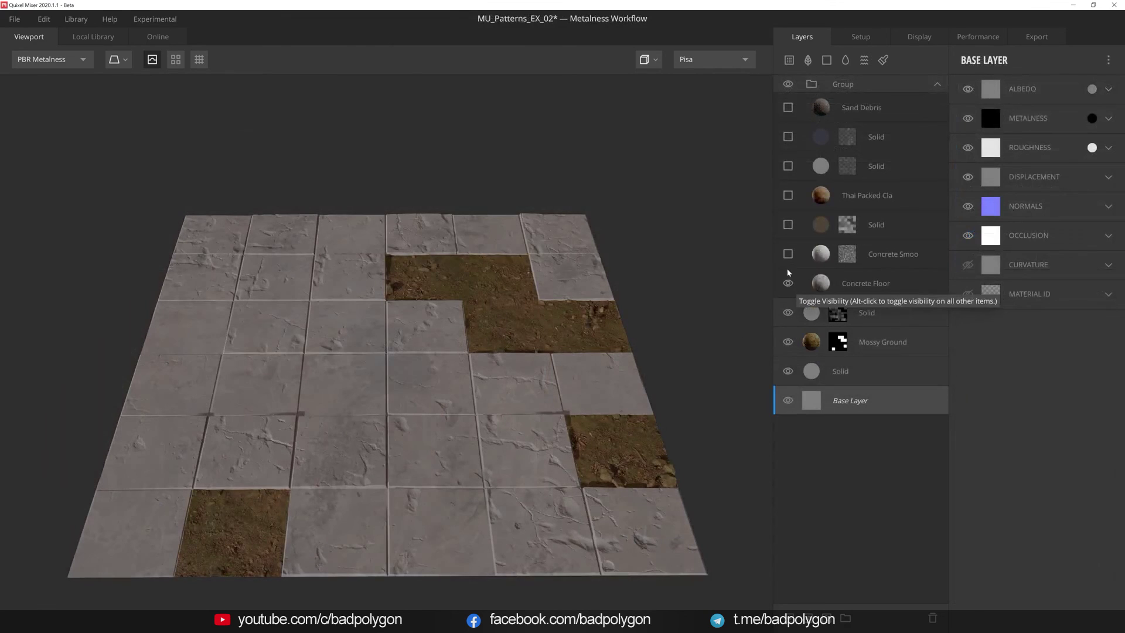
{"action": "left_click", "coordinate": [788, 254]}
{"action": "left_click", "coordinate": [788, 224]}
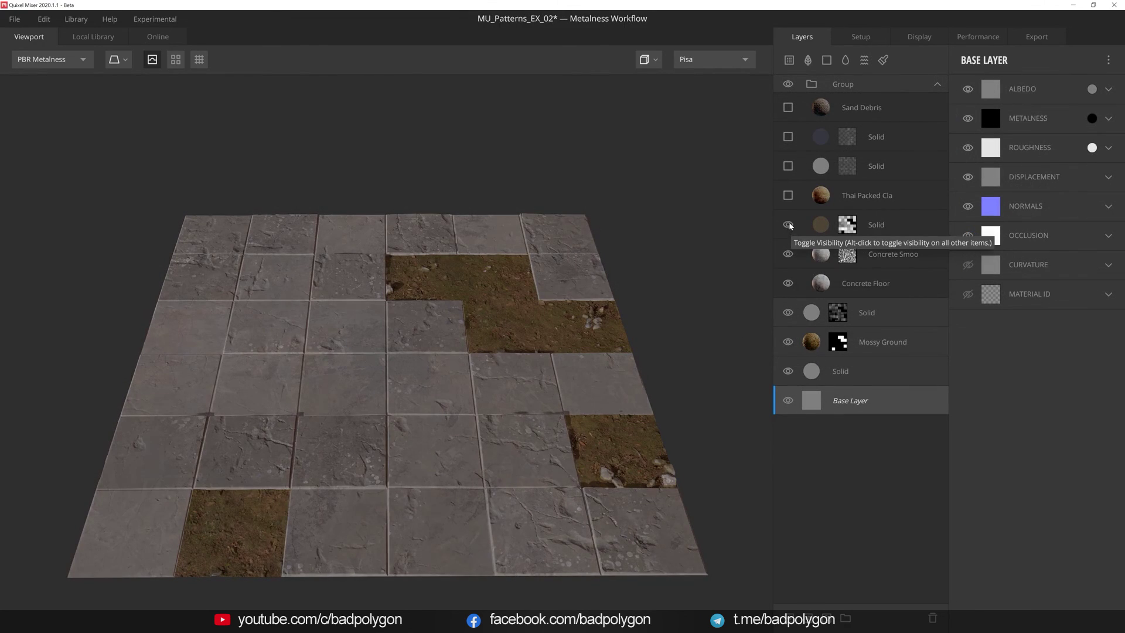
{"action": "left_click", "coordinate": [788, 196]}
{"action": "left_click", "coordinate": [788, 166]}
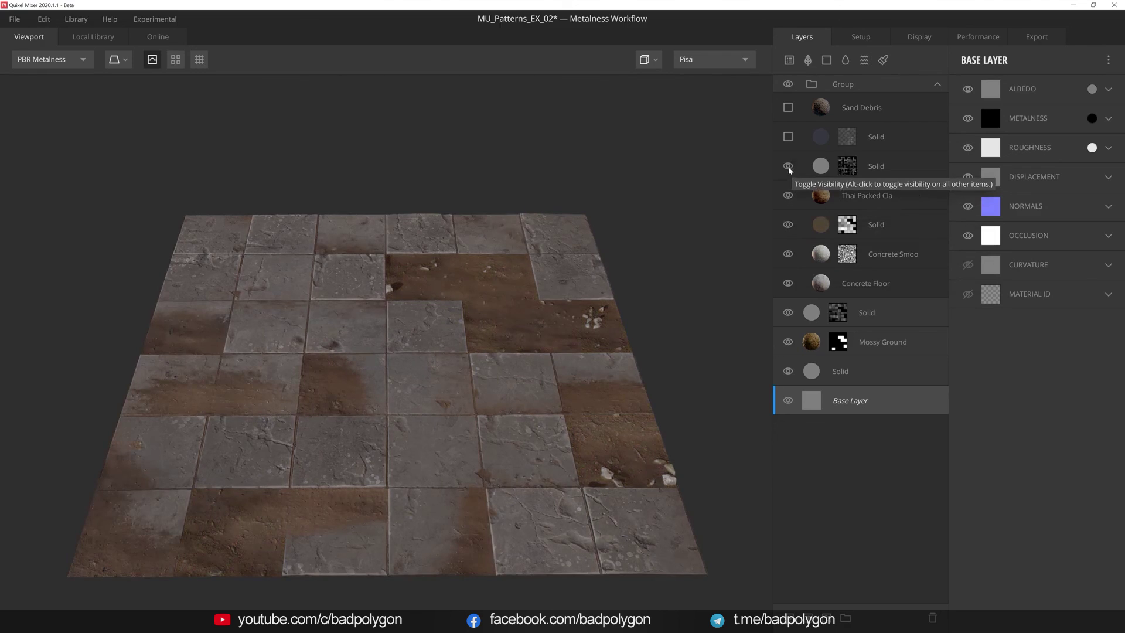
{"action": "left_click", "coordinate": [788, 137]}
{"action": "left_click", "coordinate": [788, 107]}
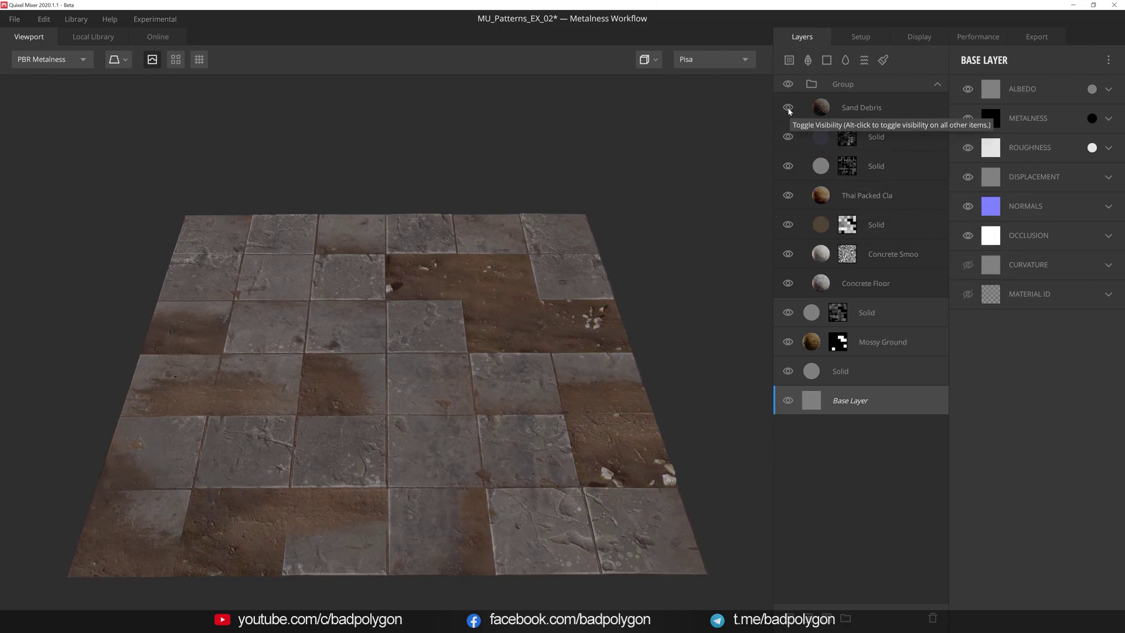
{"action": "mouse_move", "coordinate": [660, 226]}
{"action": "left_mouse_down"}
{"action": "mouse_move", "coordinate": [549, 230]}
{"action": "mouse_move", "coordinate": [495, 205]}
{"action": "mouse_move", "coordinate": [461, 207]}
{"action": "left_mouse_up"}
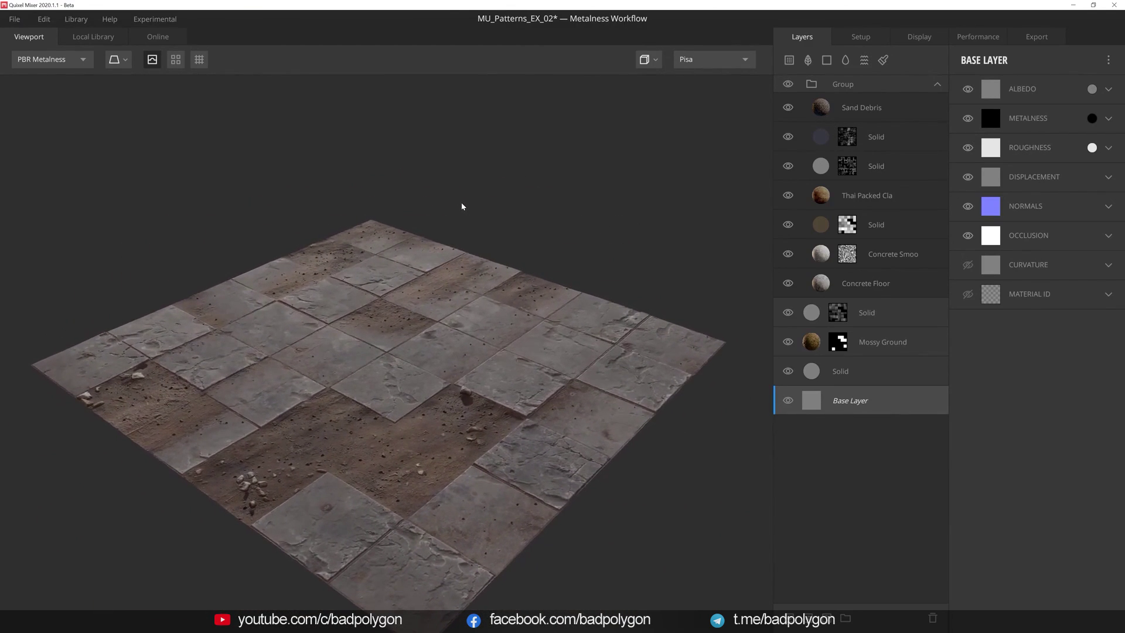